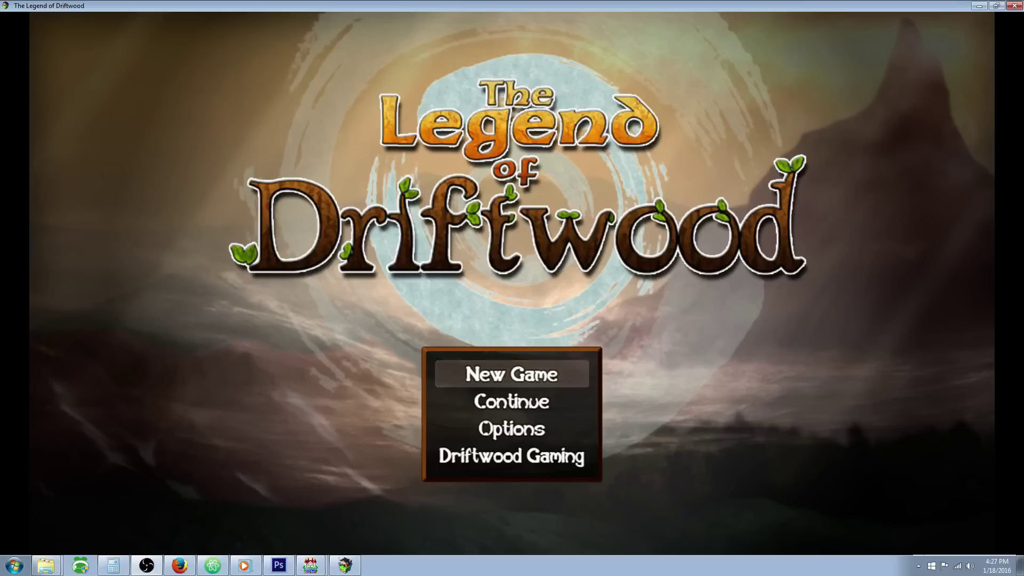
# Step: Start a new game and talk to the riddler to hear the first riddle
pyautogui.click(494, 385)
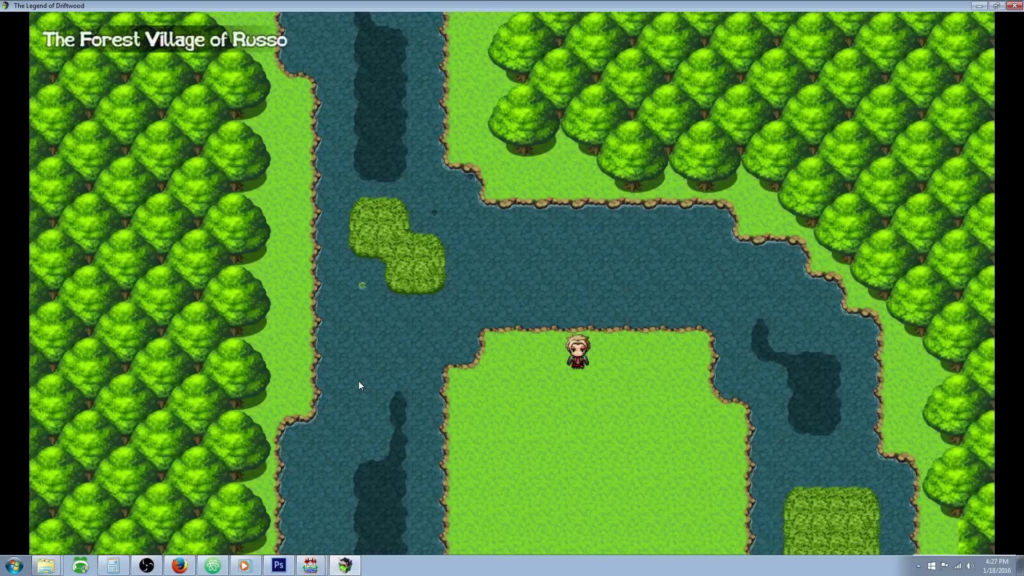
pyautogui.click(578, 360)
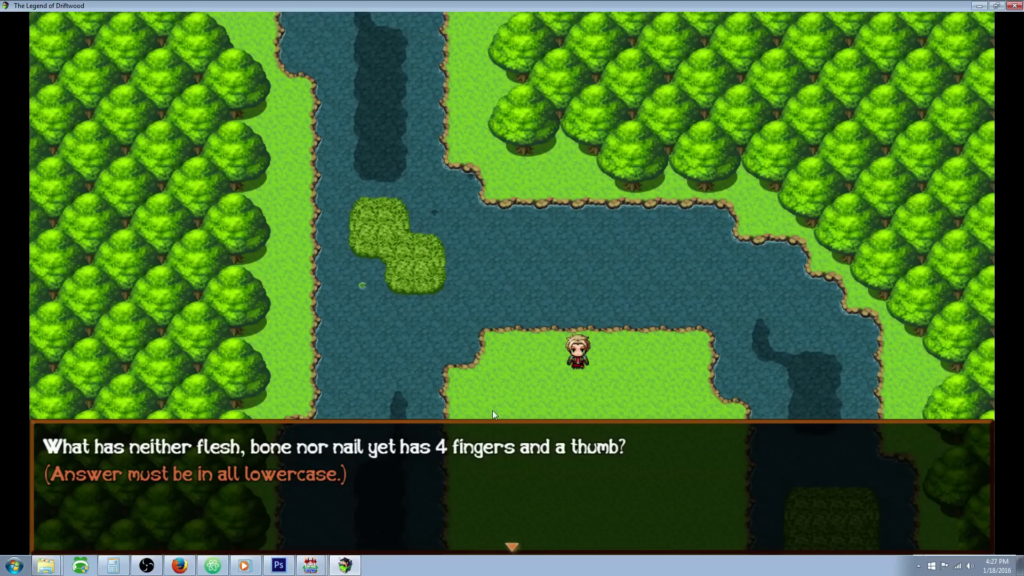
pyautogui.press('Return')
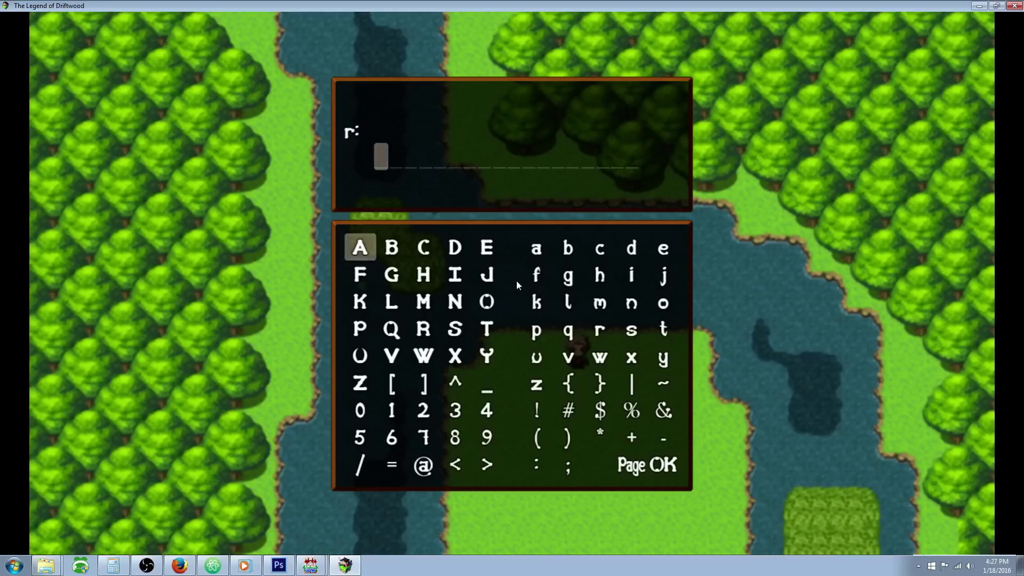
# Step: Answer the first riddle with 'a glove' on the name-input grid
pyautogui.click(535, 250)
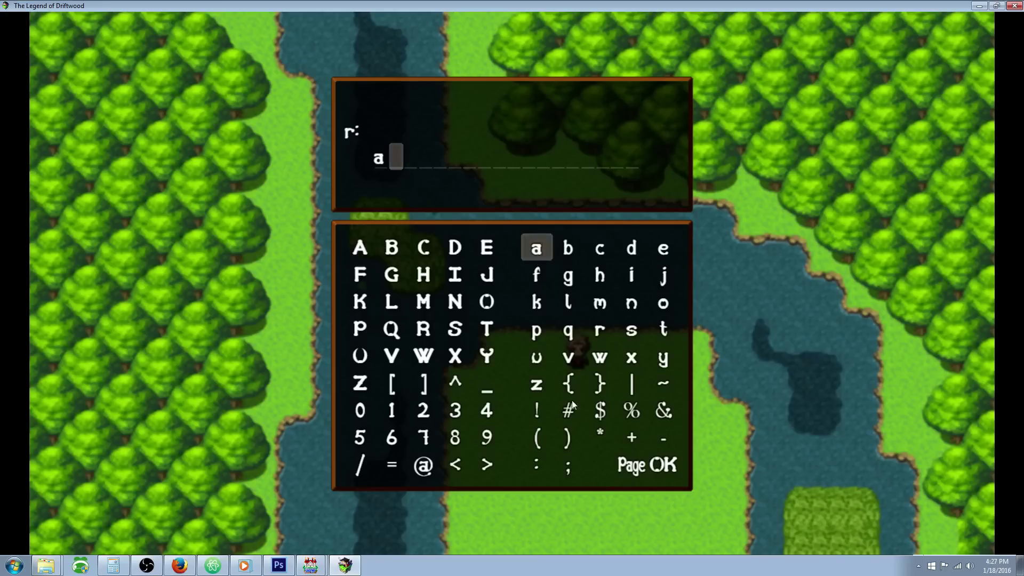
pyautogui.click(590, 460)
pyautogui.click(569, 284)
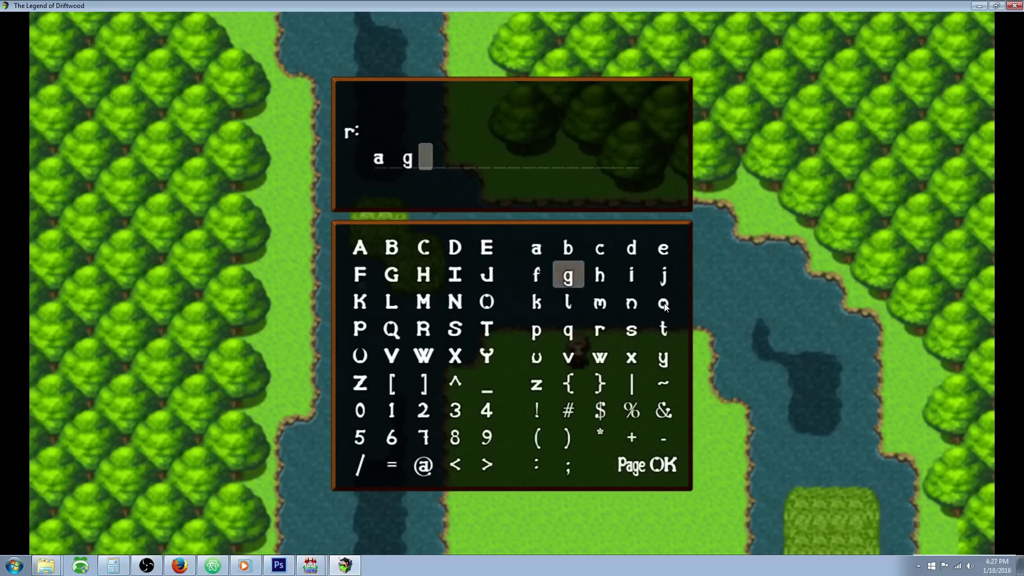
pyautogui.click(566, 304)
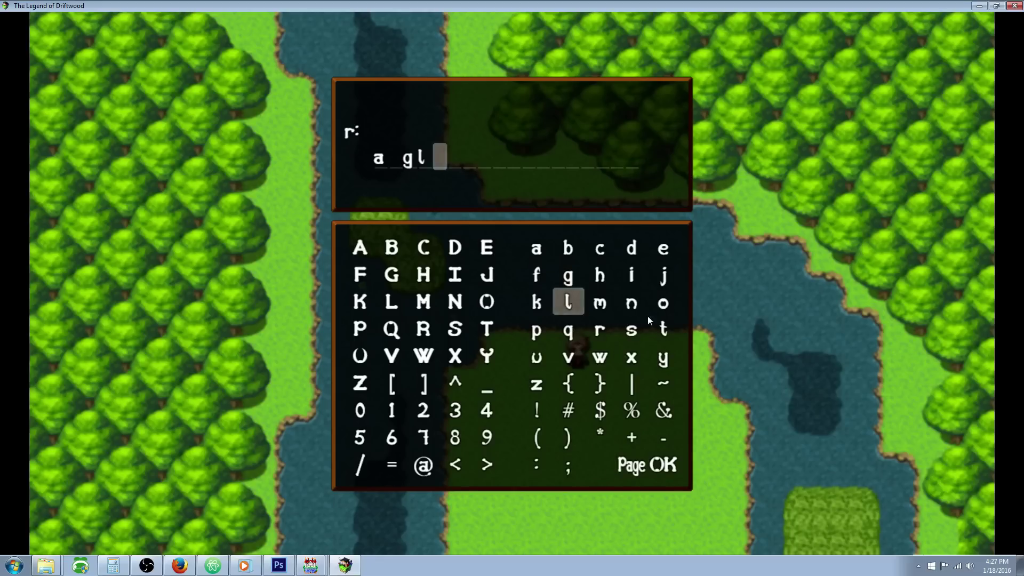
pyautogui.click(662, 304)
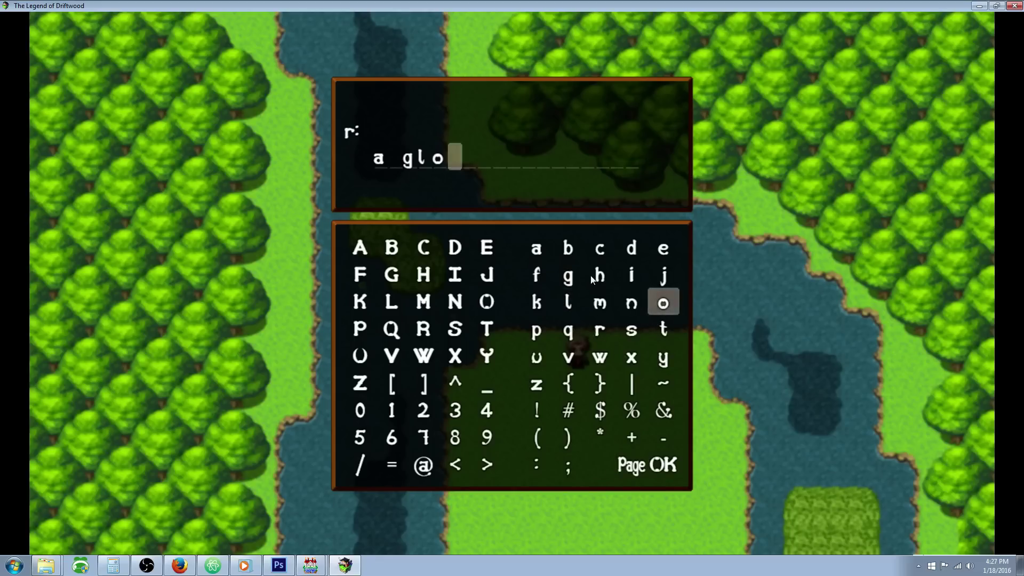
pyautogui.click(567, 355)
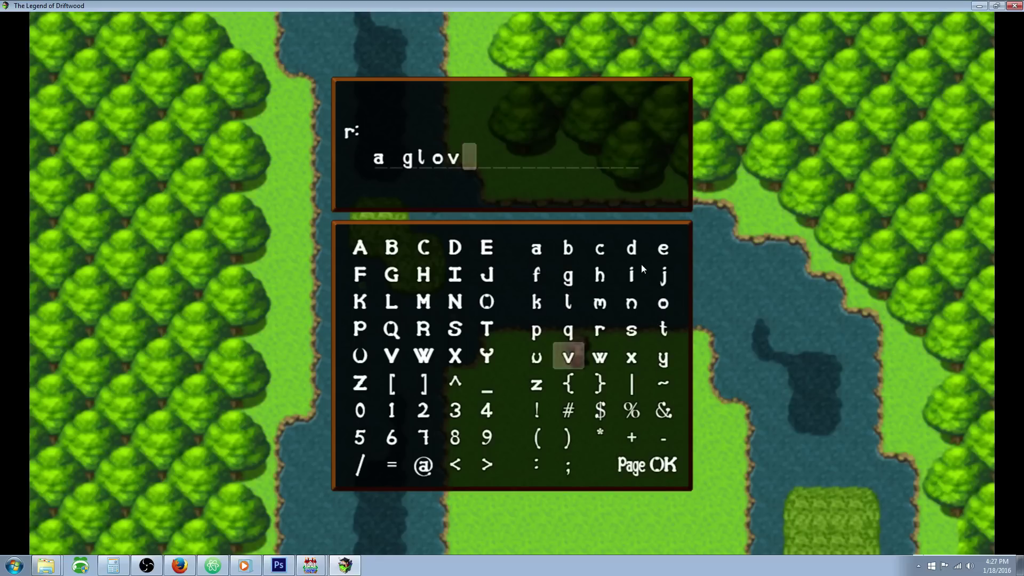
pyautogui.click(662, 248)
pyautogui.click(665, 466)
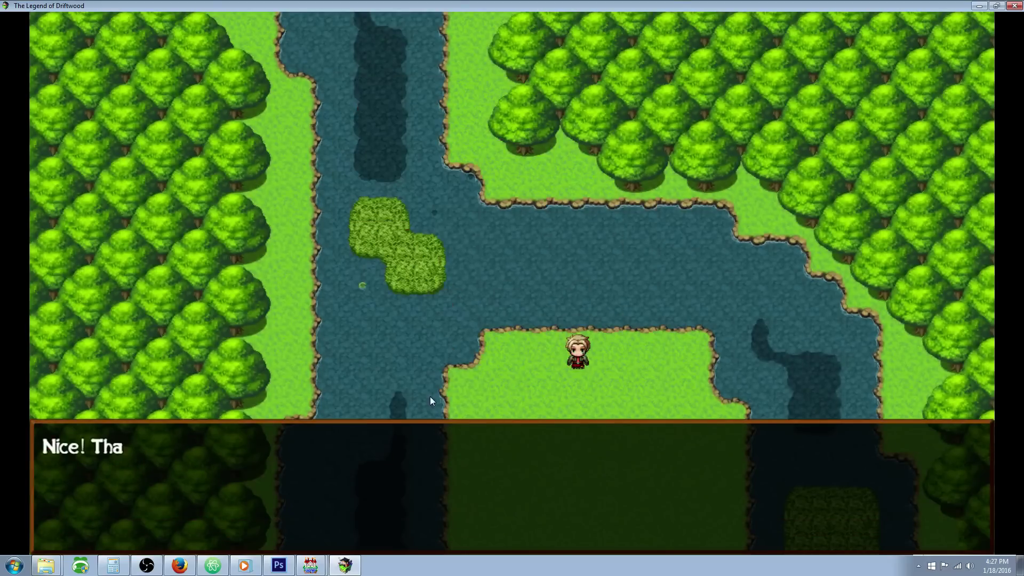
# Step: Dismiss the prize message and give the second riddle a wrong answer, 'NNl'
pyautogui.click(472, 319)
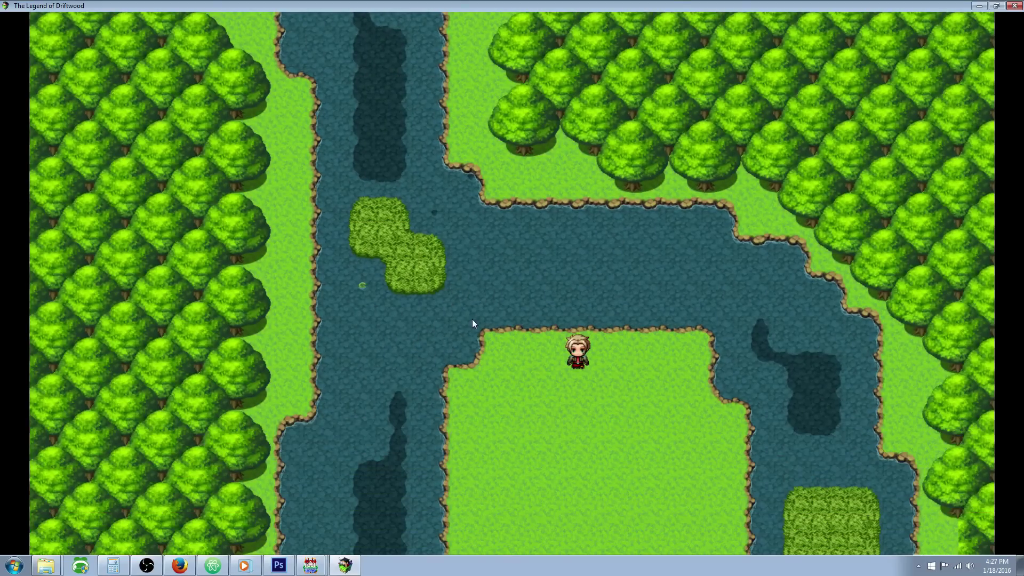
pyautogui.click(583, 355)
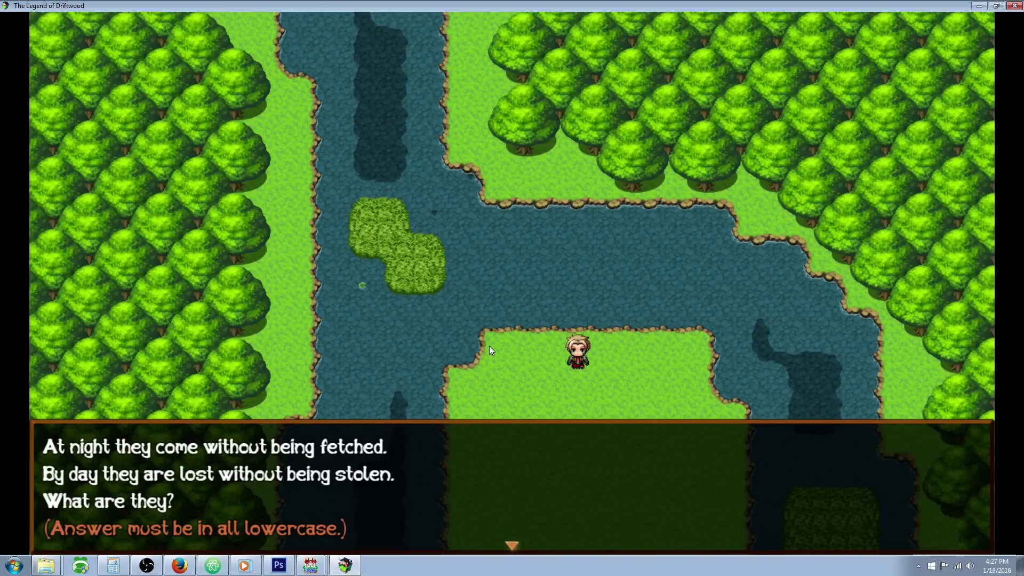
pyautogui.click(528, 336)
pyautogui.doubleClick(455, 302)
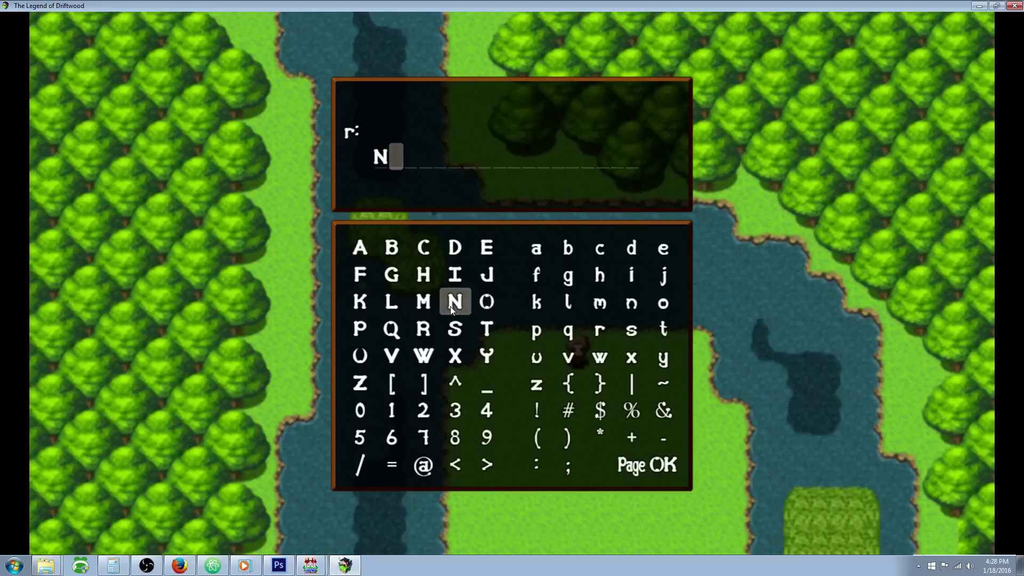
pyautogui.click(455, 301)
pyautogui.click(599, 301)
pyautogui.click(568, 329)
pyautogui.doubleClick(568, 302)
pyautogui.click(599, 356)
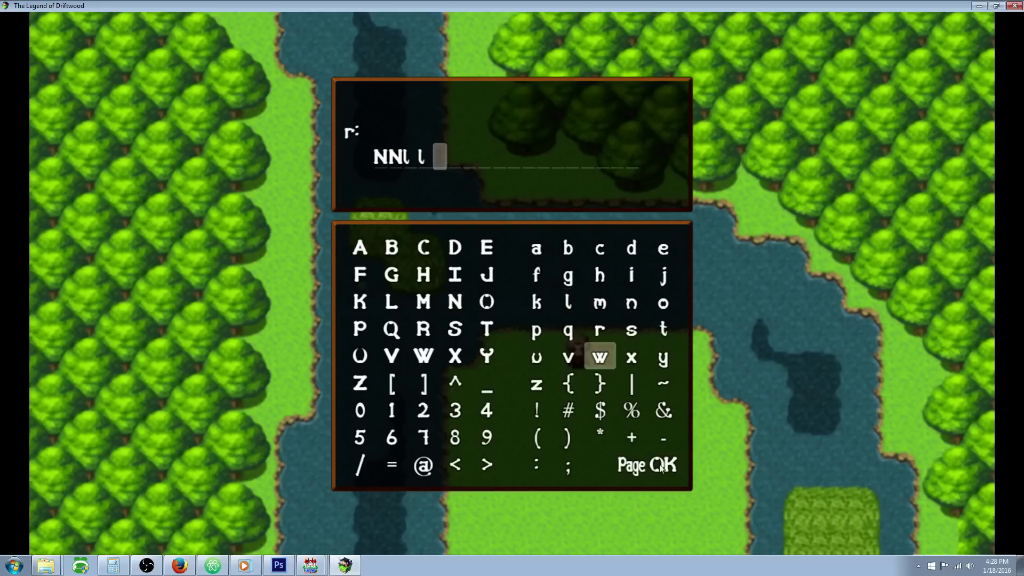
pyautogui.click(663, 465)
pyautogui.click(661, 466)
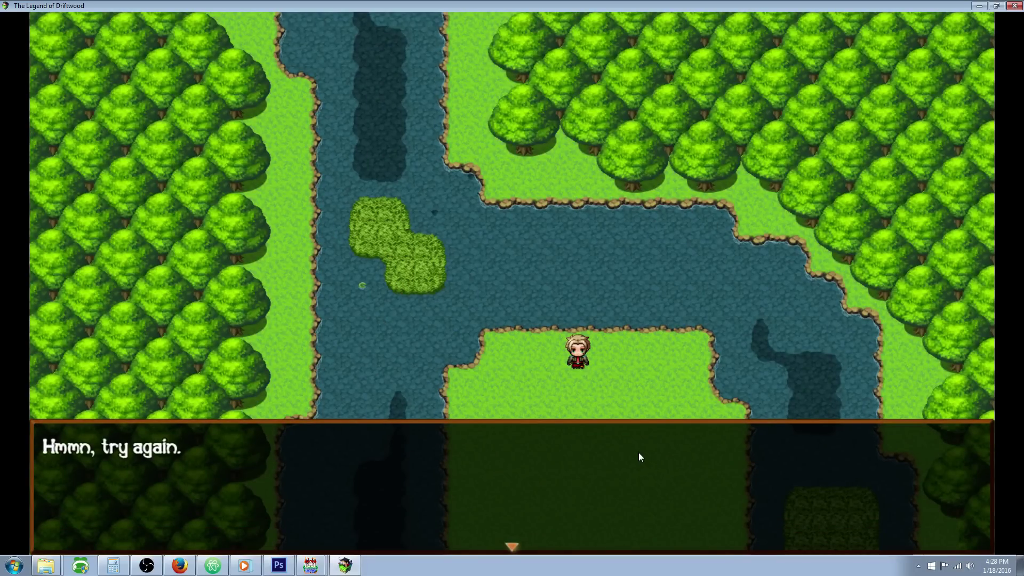
# Step: Retry the second riddle and answer it with 'stars'
pyautogui.click(595, 365)
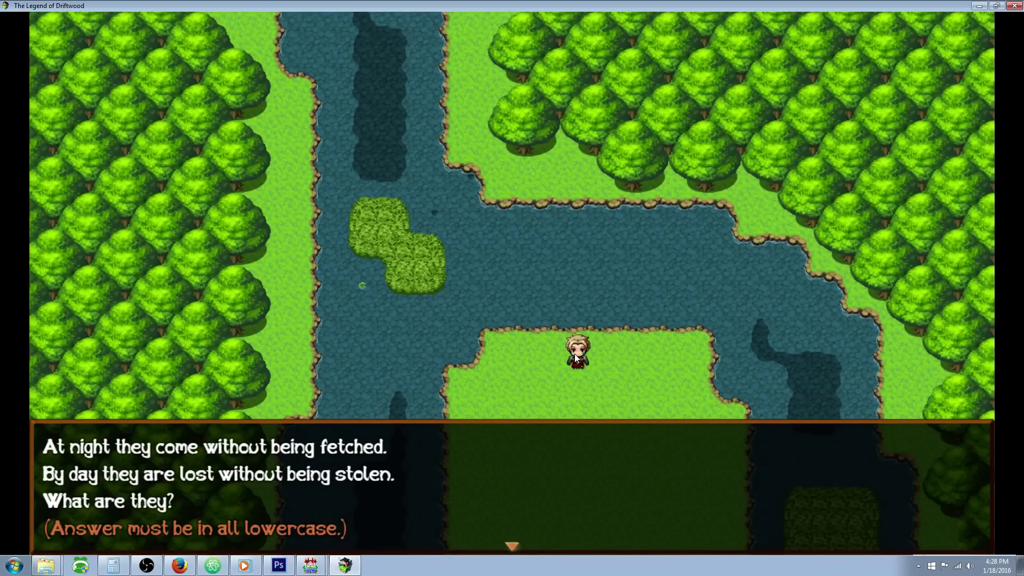
pyautogui.click(576, 358)
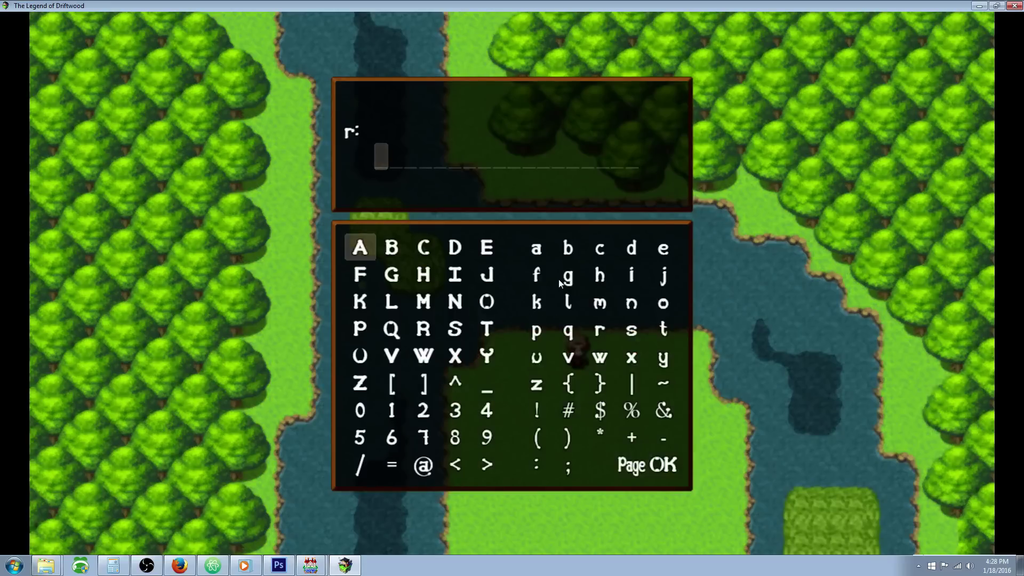
pyautogui.write('s')
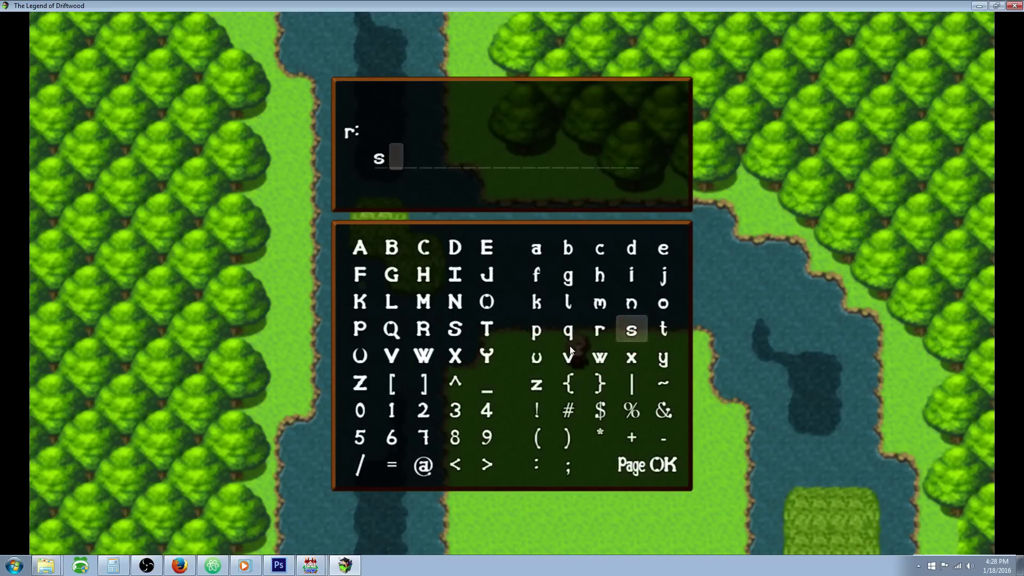
pyautogui.write('t')
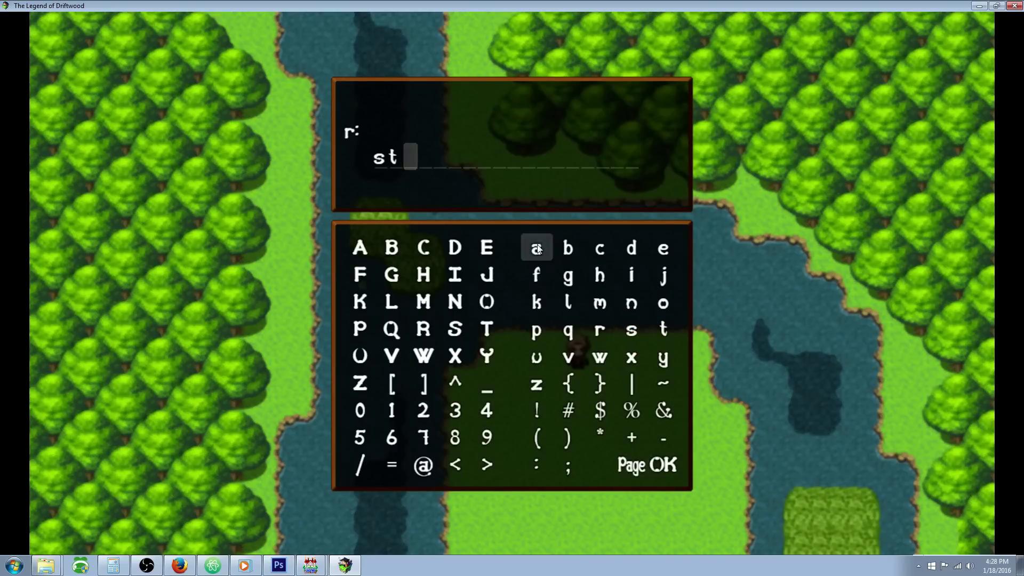
pyautogui.write('ars')
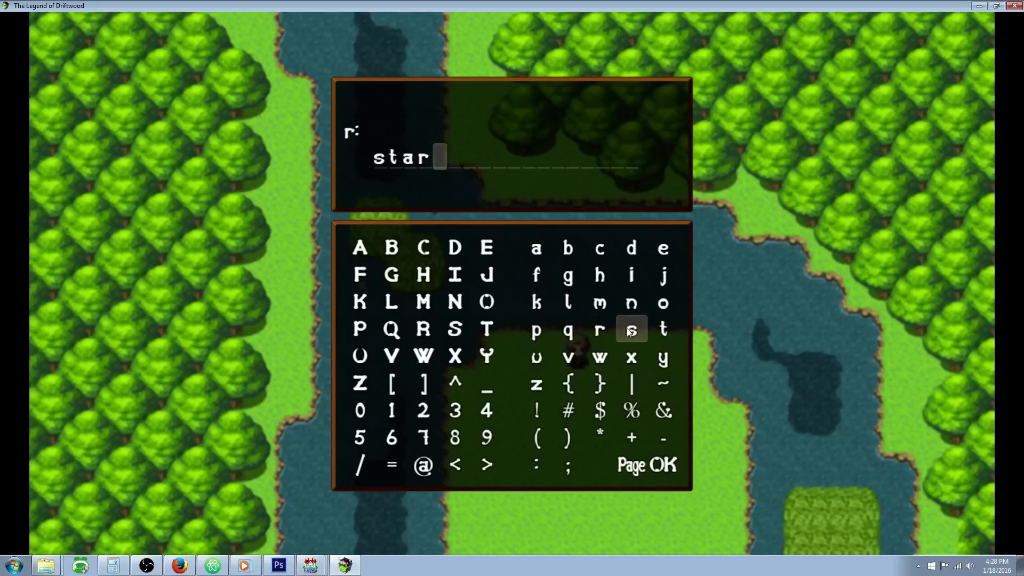
pyautogui.click(666, 462)
pyautogui.click(666, 462)
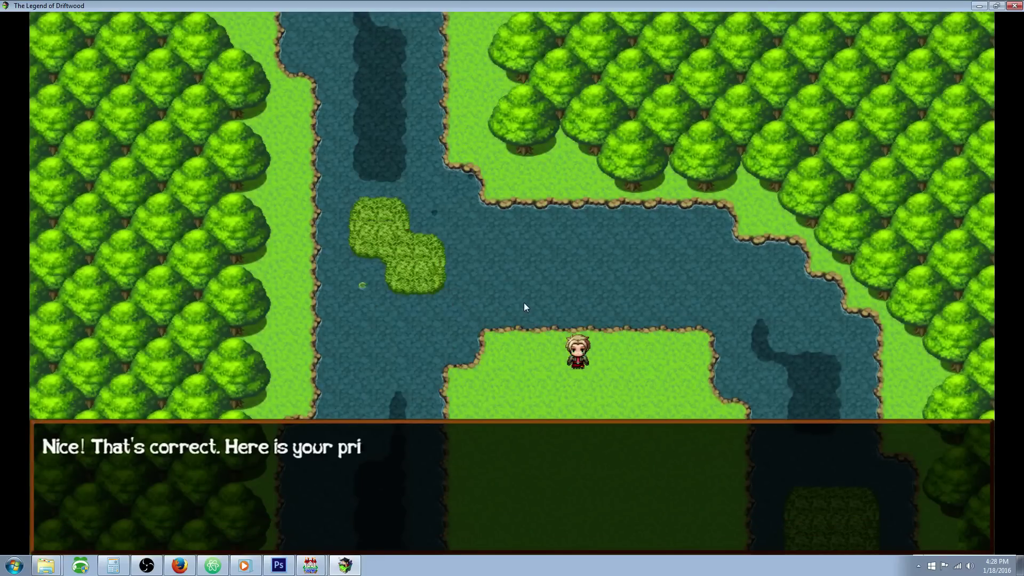
# Step: Hear the final riddle and submit the wrong answer 'water'
pyautogui.click(568, 323)
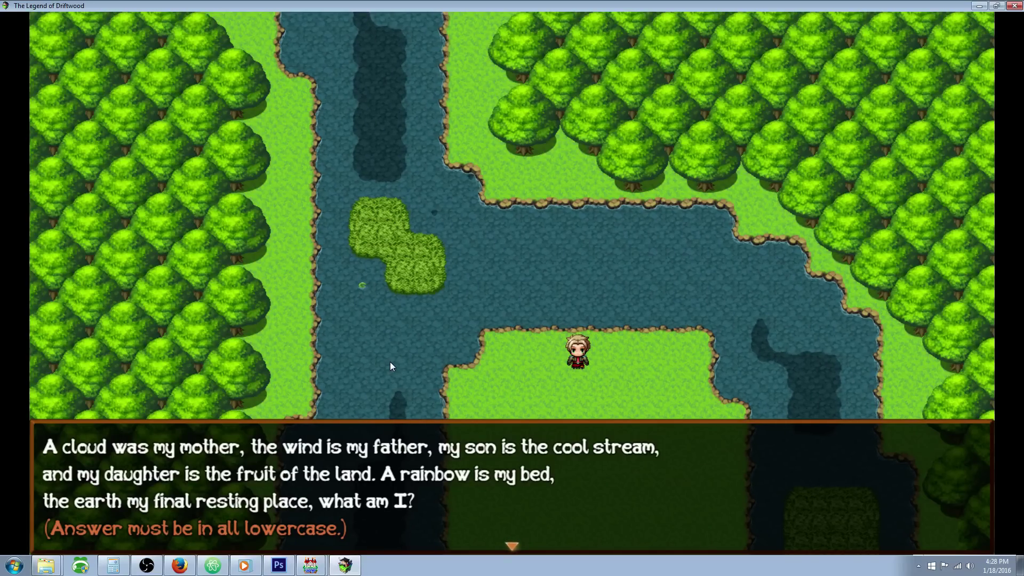
pyautogui.press('Return')
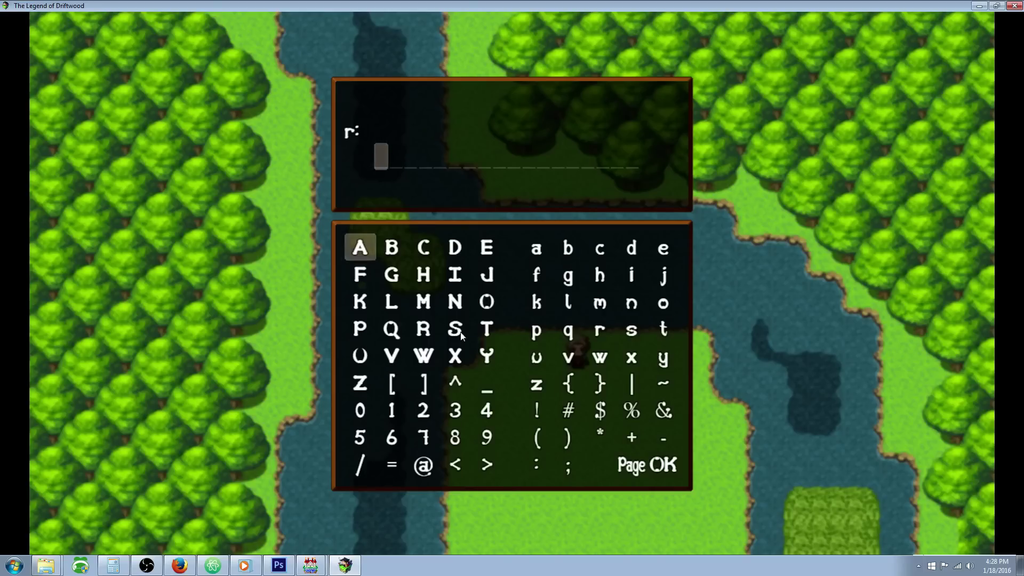
pyautogui.click(598, 356)
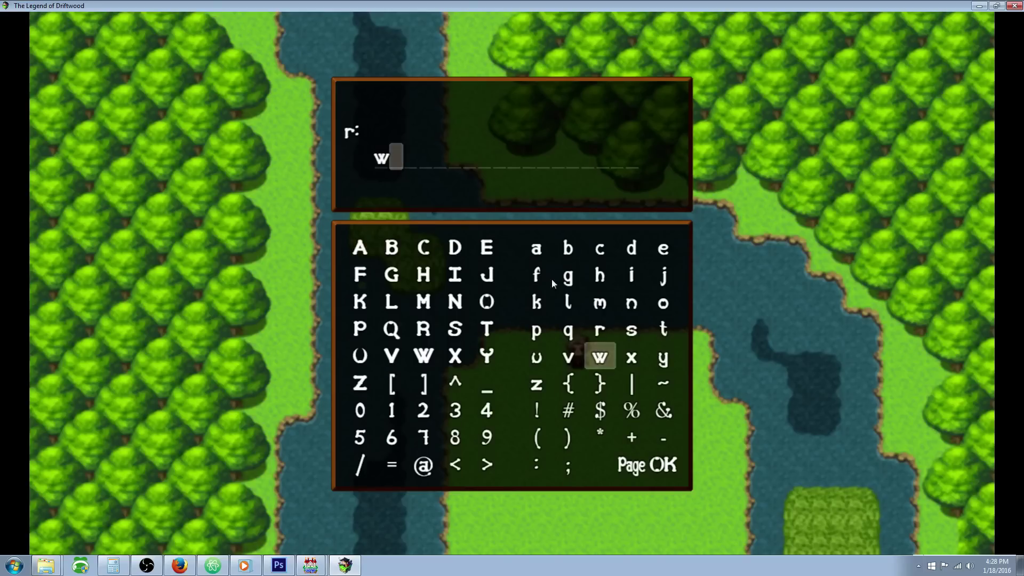
pyautogui.click(541, 254)
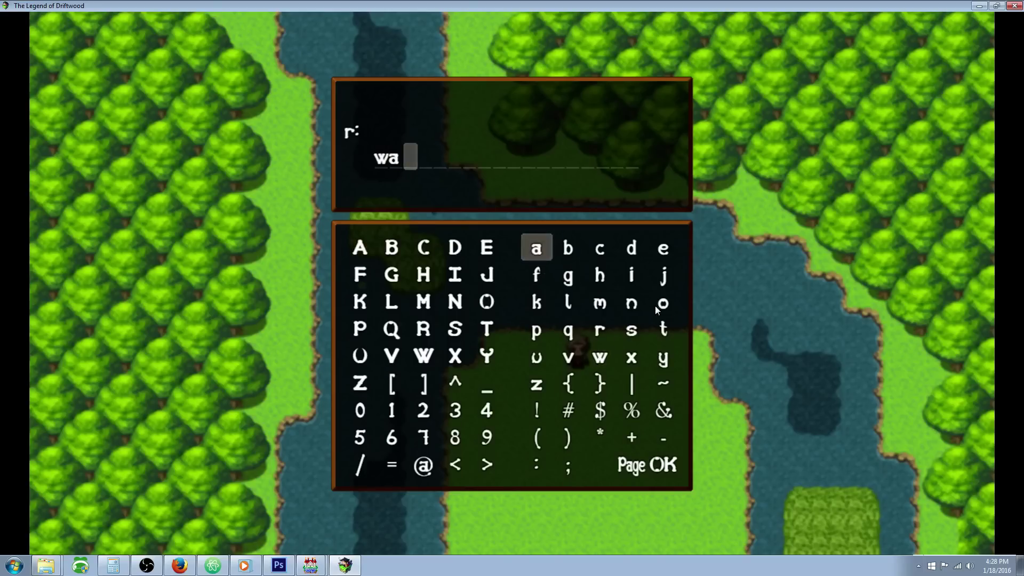
pyautogui.click(670, 334)
pyautogui.click(663, 251)
pyautogui.click(600, 329)
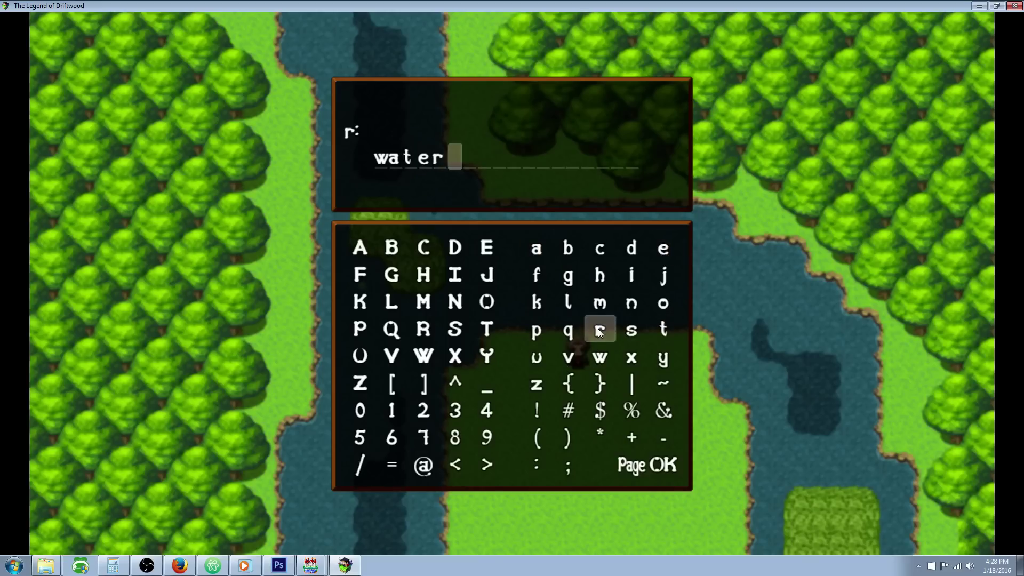
pyautogui.click(661, 470)
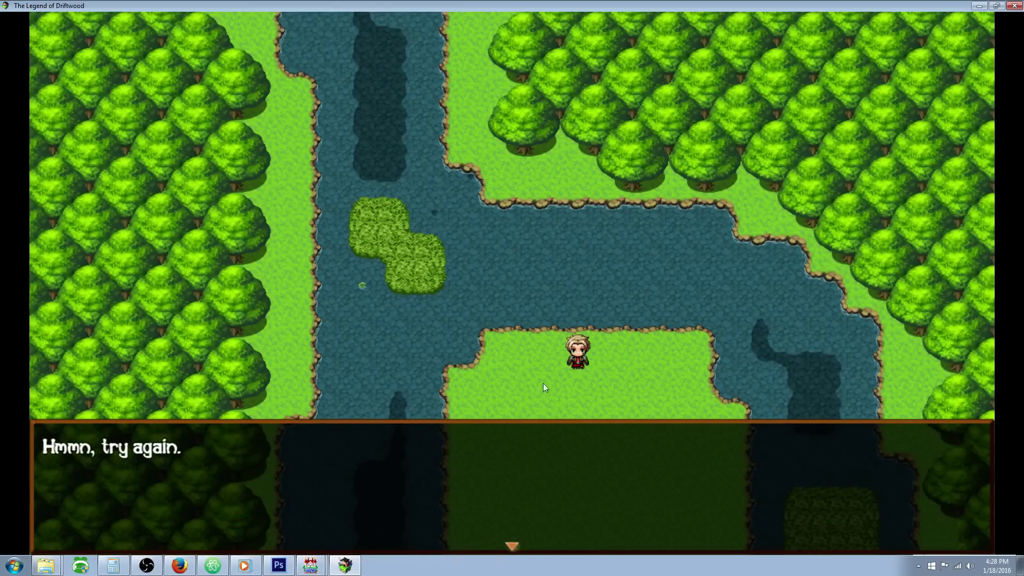
# Step: Retry with 'rain', then dismiss the prize and the Riddler's closing message
pyautogui.click(555, 367)
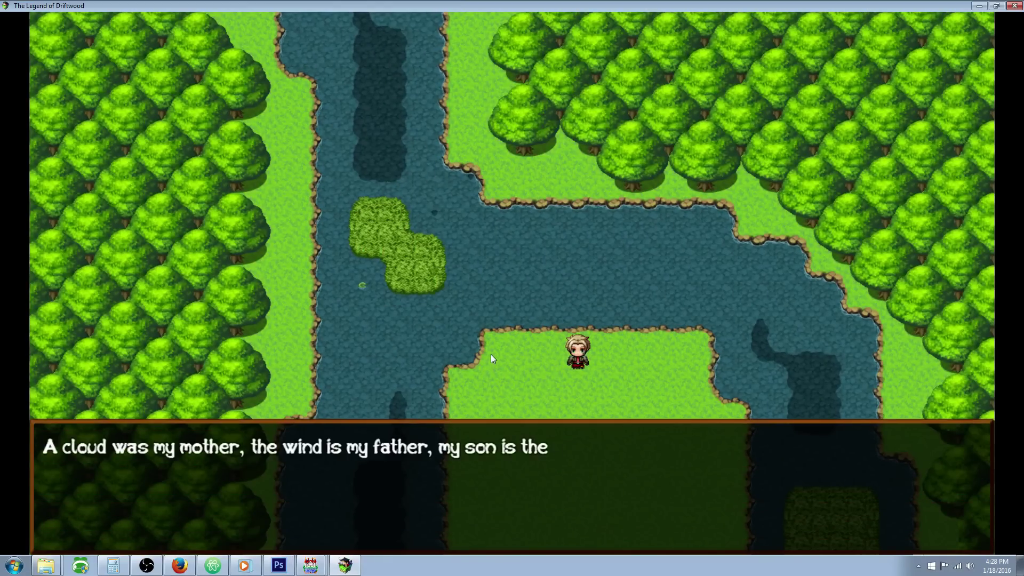
pyautogui.click(497, 351)
pyautogui.click(497, 351)
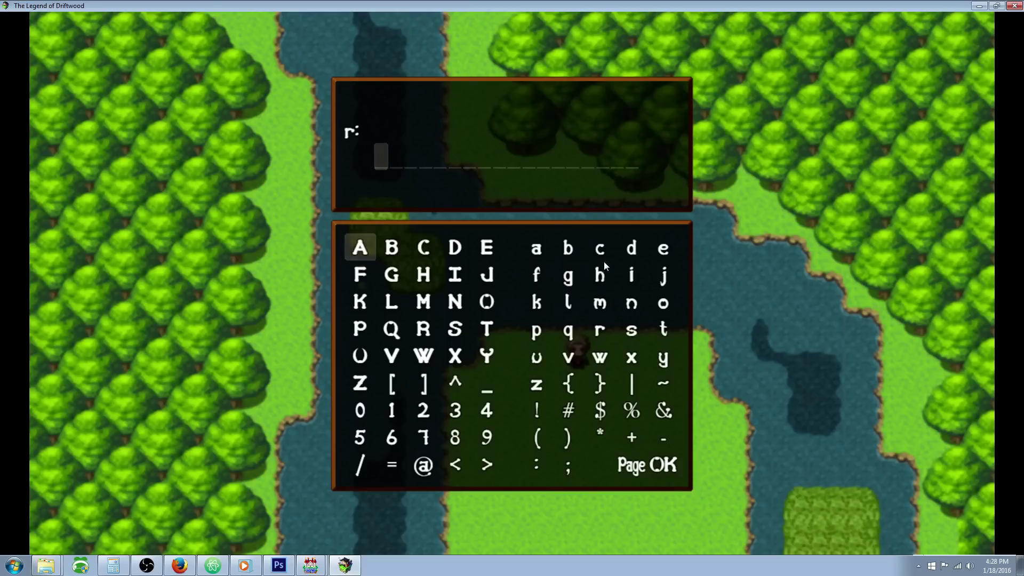
pyautogui.doubleClick(599, 329)
pyautogui.click(536, 248)
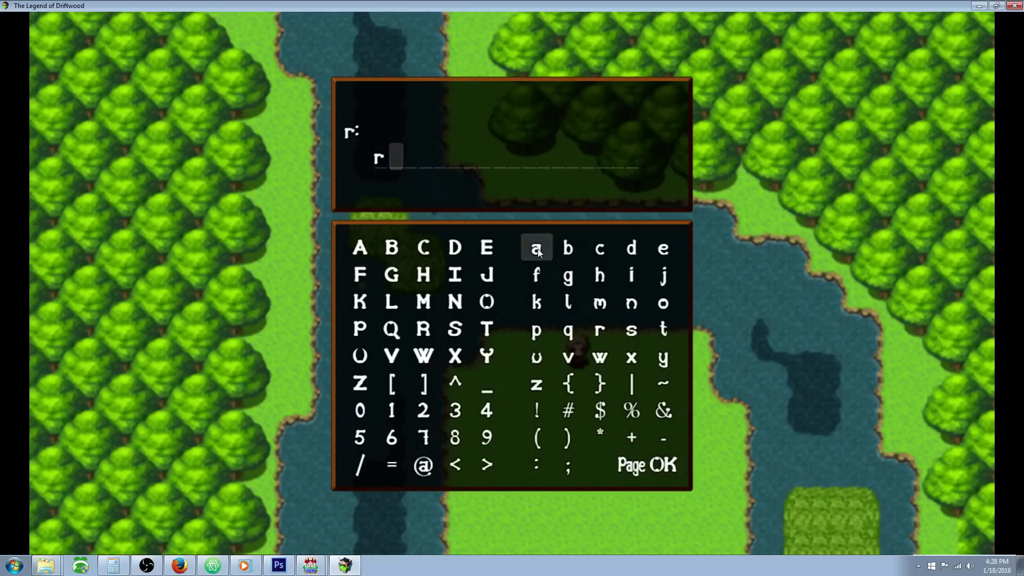
pyautogui.click(536, 248)
pyautogui.doubleClick(634, 275)
pyautogui.doubleClick(631, 302)
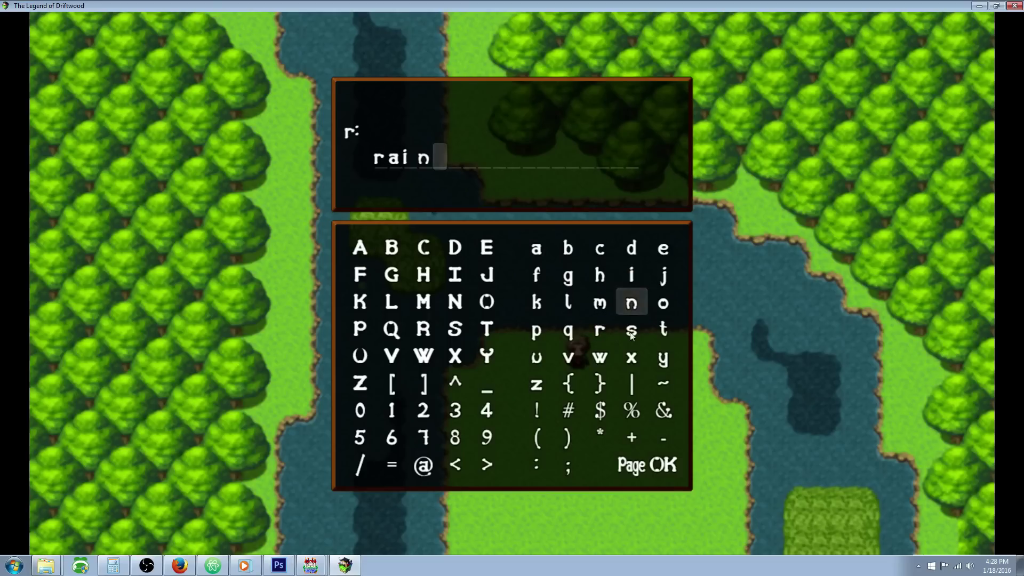
pyautogui.click(663, 465)
pyautogui.click(663, 465)
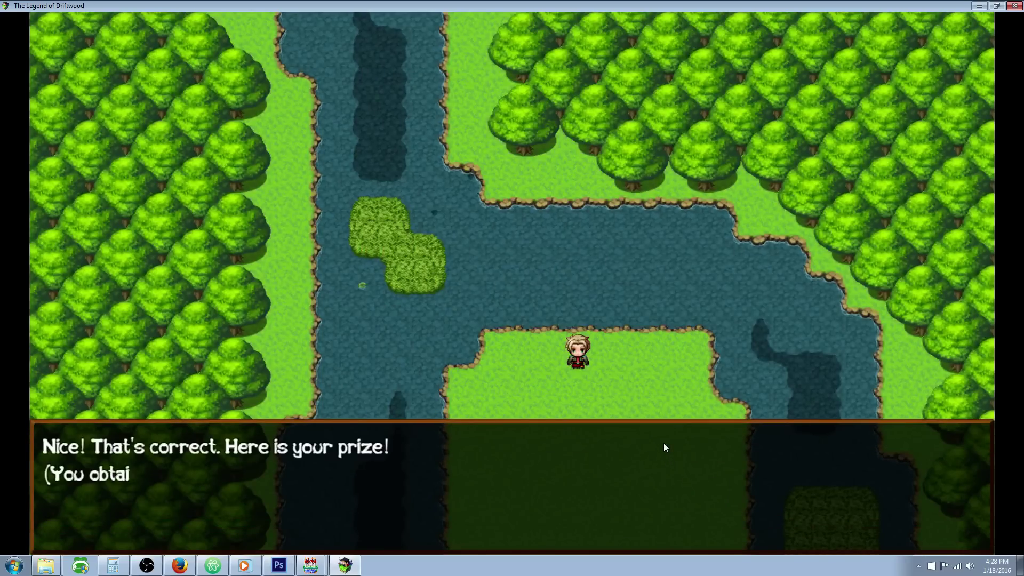
pyautogui.click(428, 248)
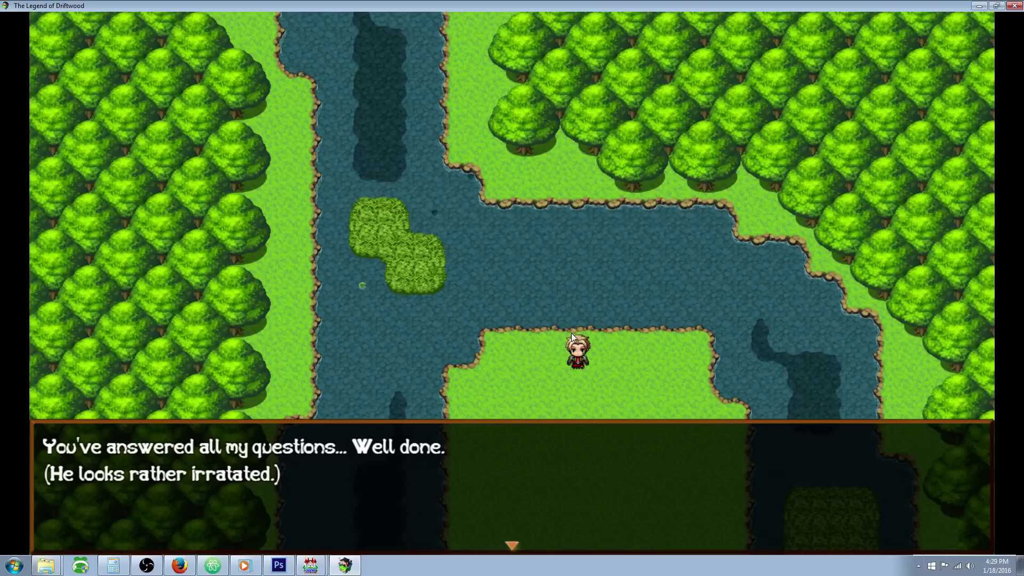
pyautogui.click(570, 333)
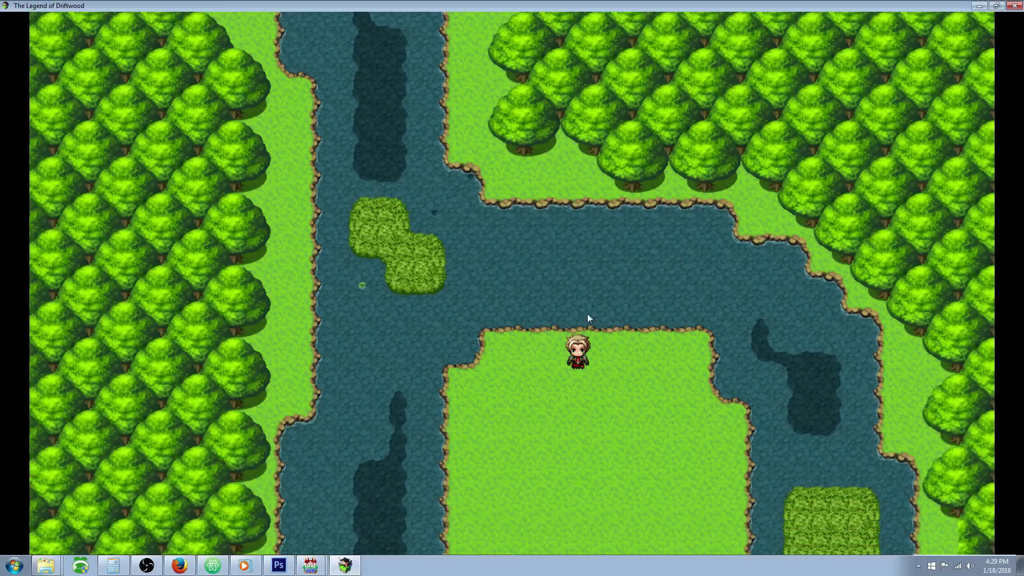
# Step: Close the game window, open and dismiss the Riddler event's menu, then open the Database
pyautogui.click(1013, 6)
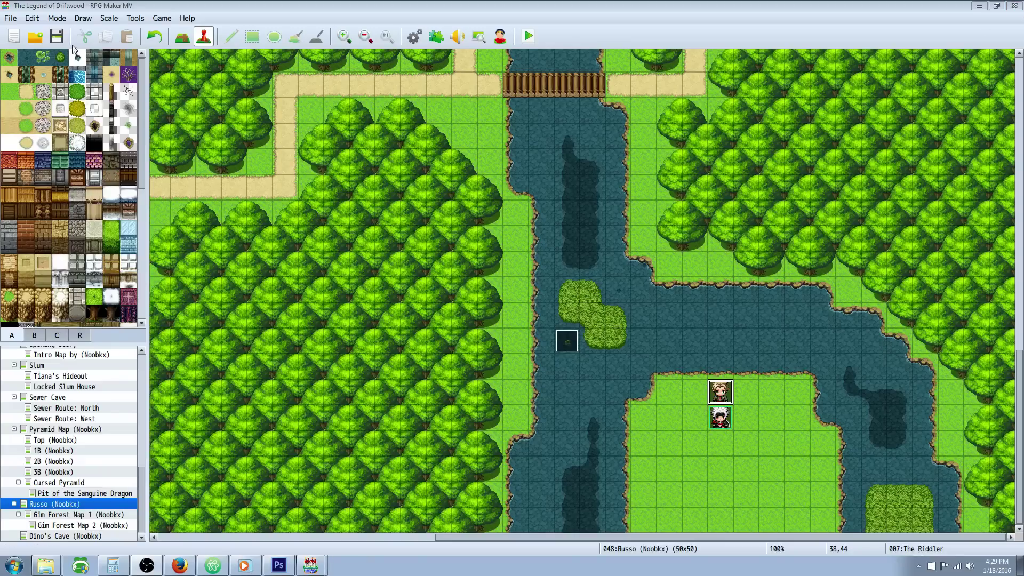
pyautogui.rightClick(721, 393)
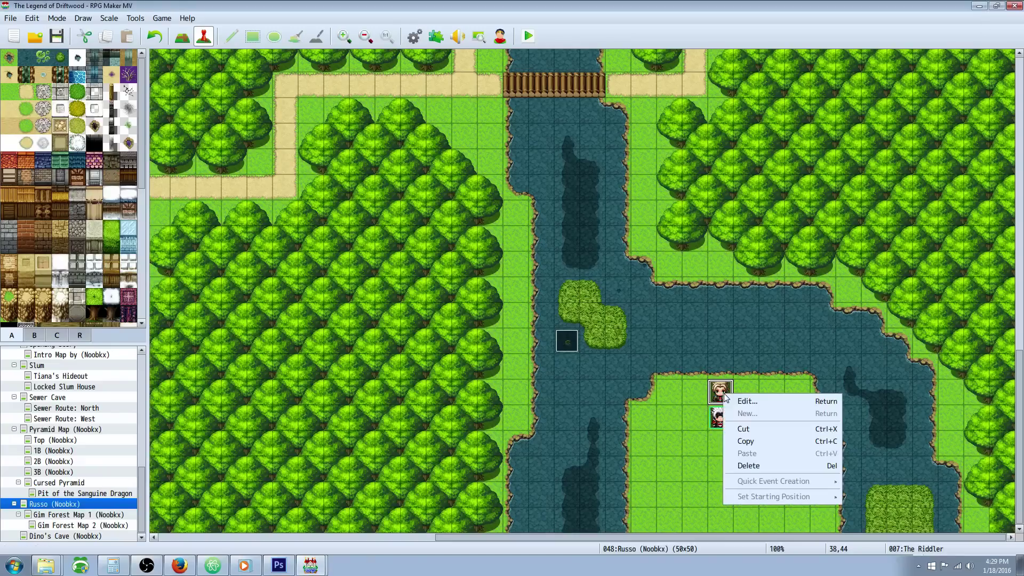
pyautogui.click(592, 314)
pyautogui.click(421, 35)
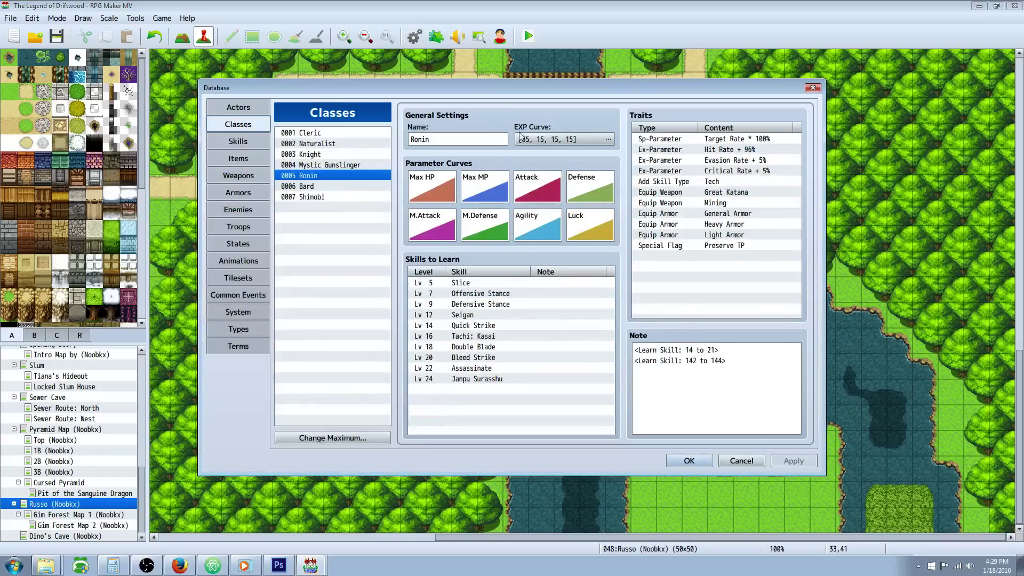
# Step: Close the Database and open the CmdInp plugin's settings in Plugin Manager
pyautogui.press('Return')
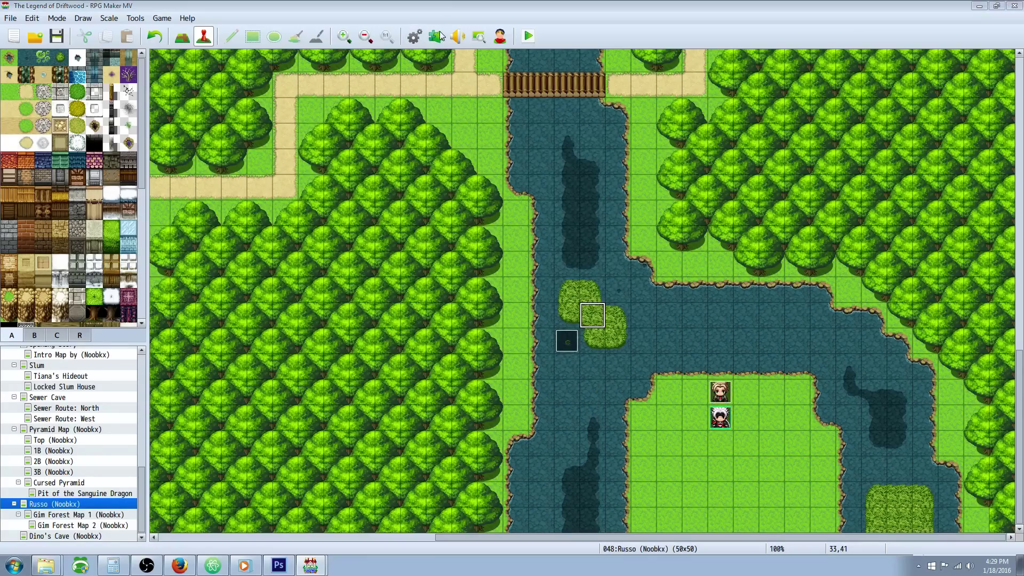
pyautogui.click(436, 36)
pyautogui.moveTo(709, 200); pyautogui.dragTo(711, 405)
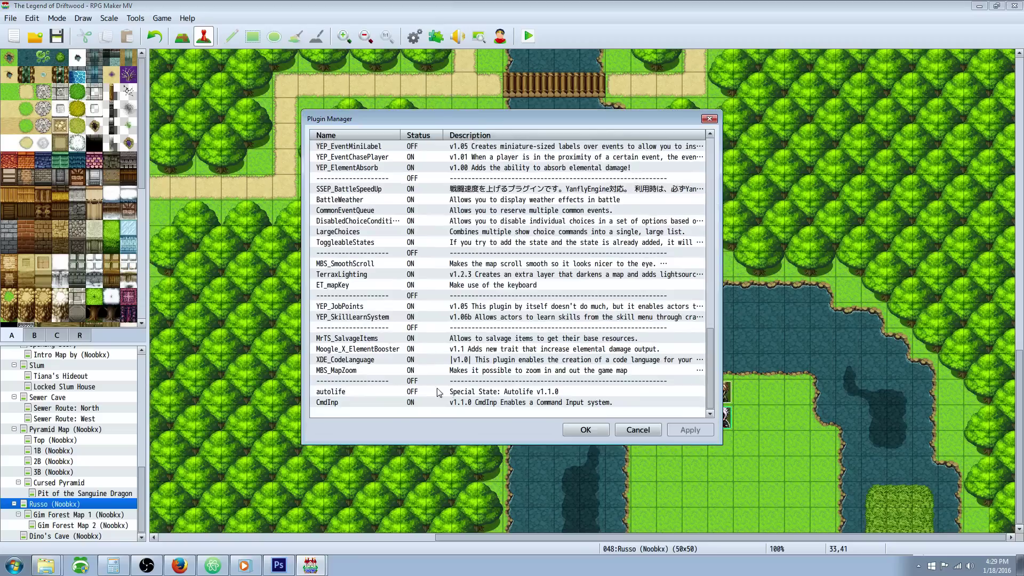
pyautogui.doubleClick(348, 403)
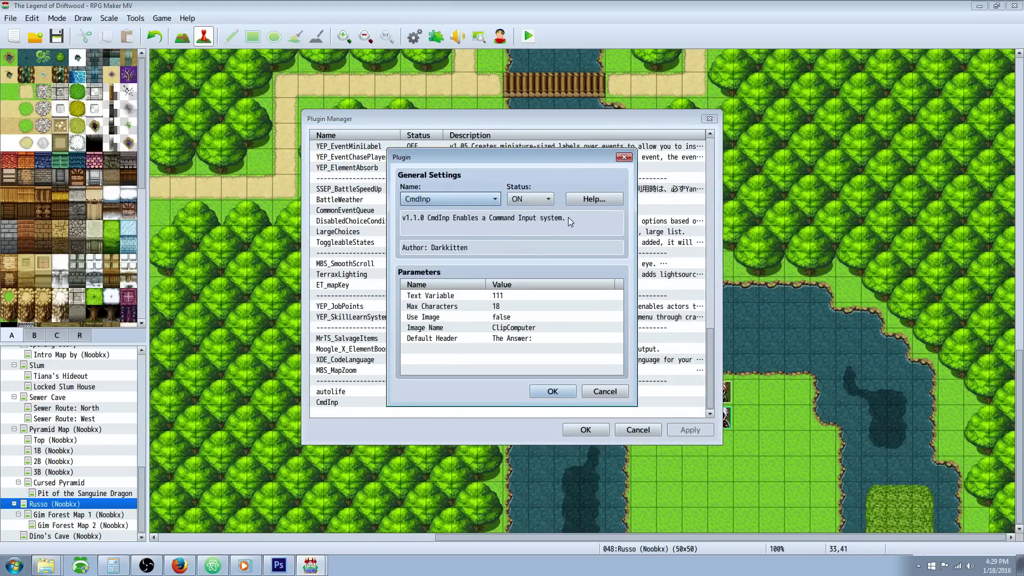
# Step: Review the CmdInp parameters and change Default Header to "The Answer: " in quotes
pyautogui.click(430, 299)
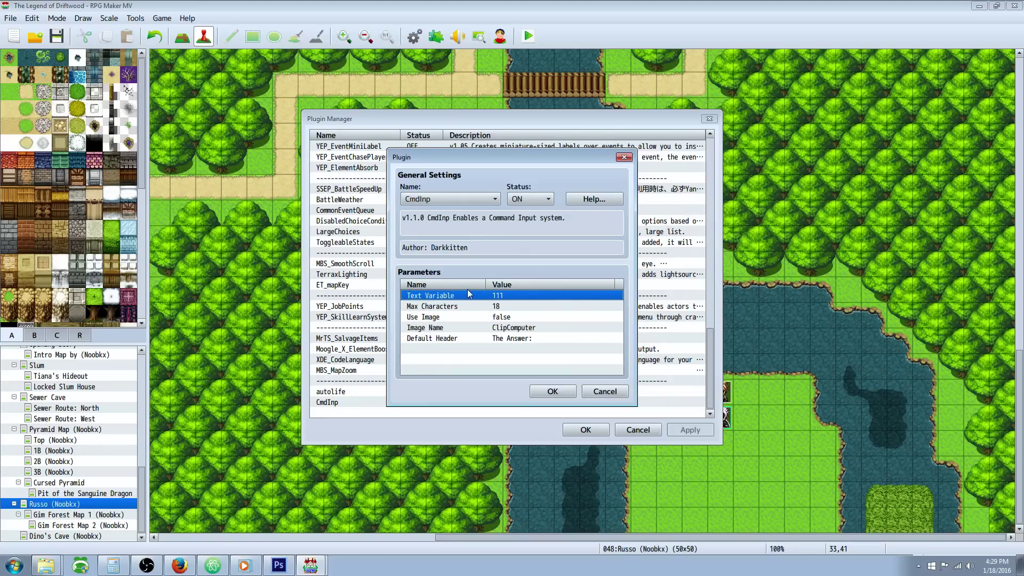
pyautogui.click(482, 307)
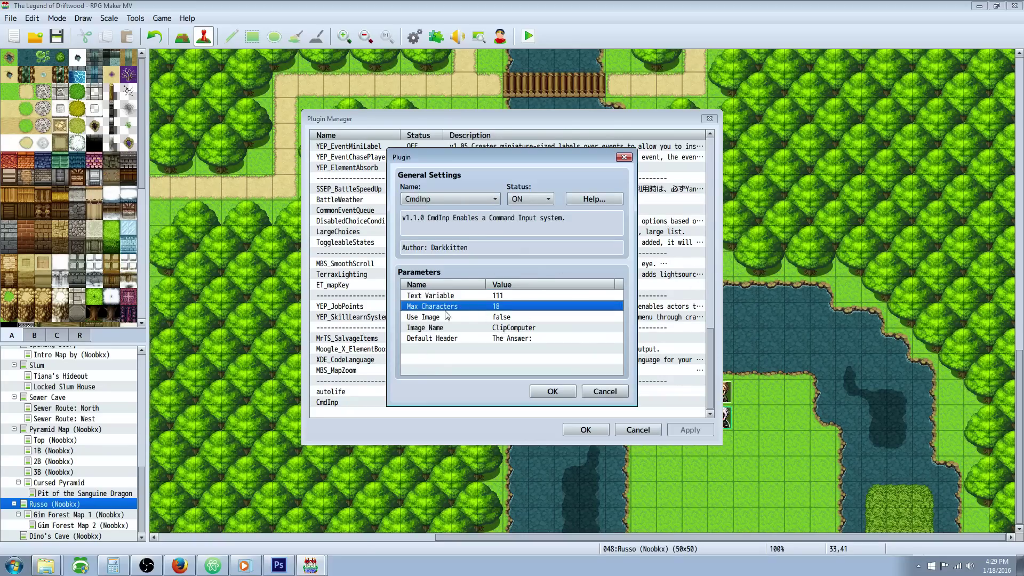
pyautogui.click(488, 319)
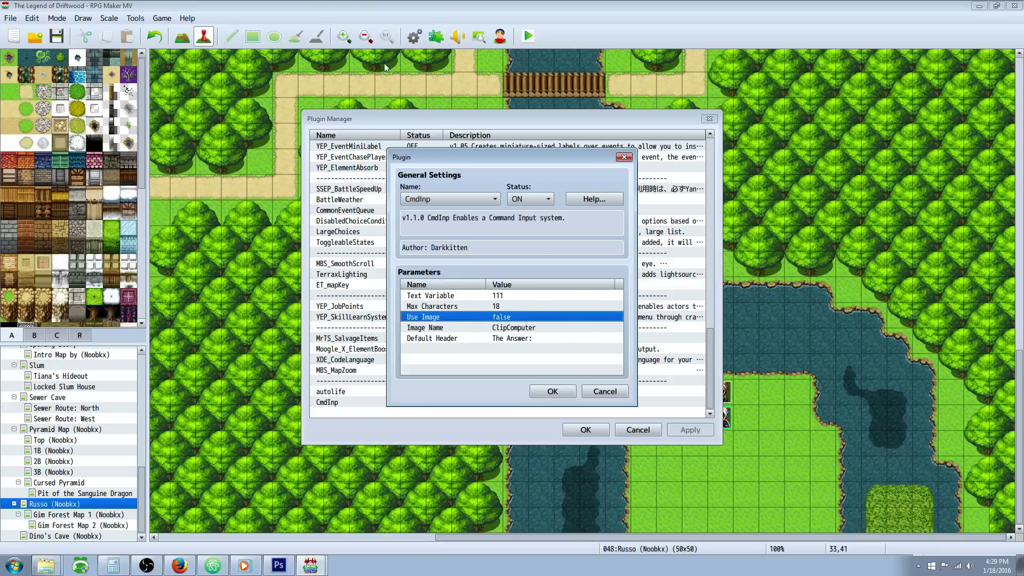
pyautogui.click(520, 340)
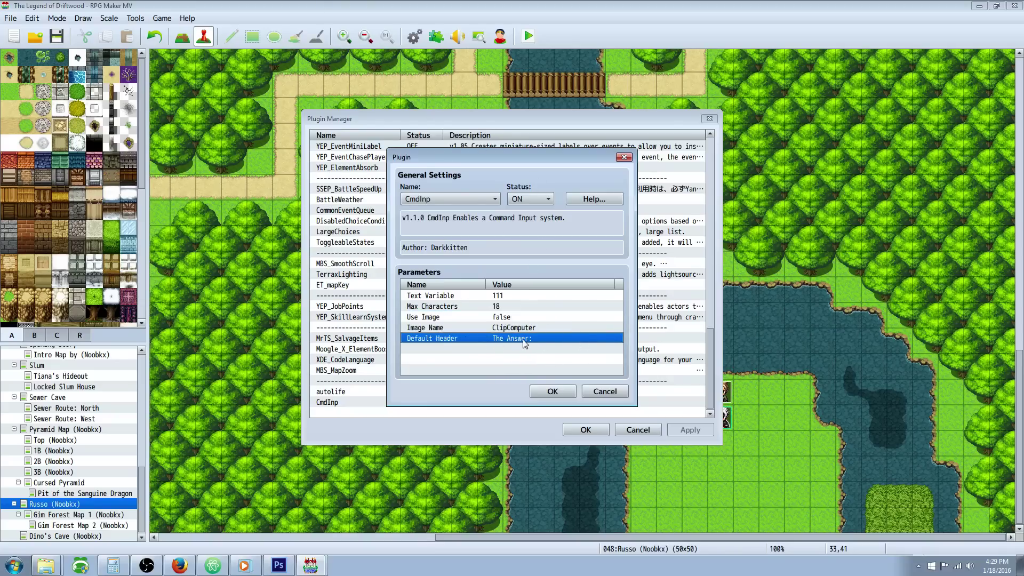
pyautogui.doubleClick(522, 339)
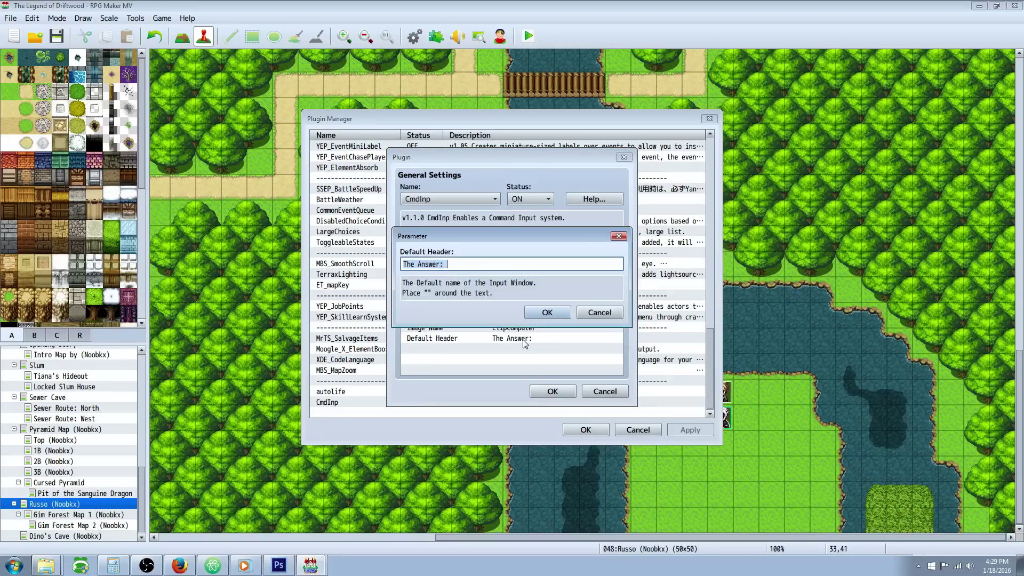
pyautogui.click(477, 257)
pyautogui.write('"')
pyautogui.click(536, 312)
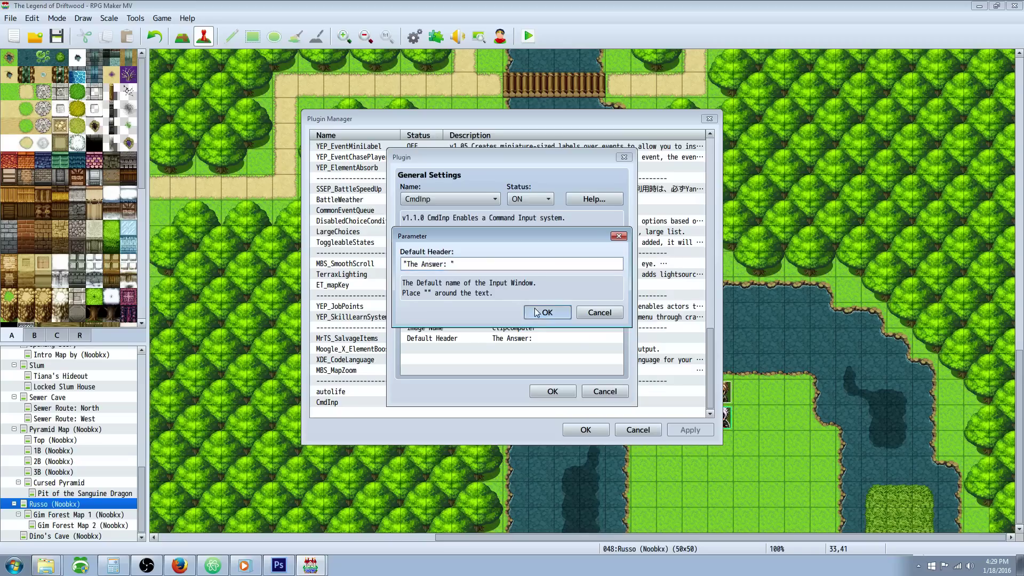
# Step: Read the CmdInp help on the enter_text command and its 'Hello World' example
pyautogui.click(603, 200)
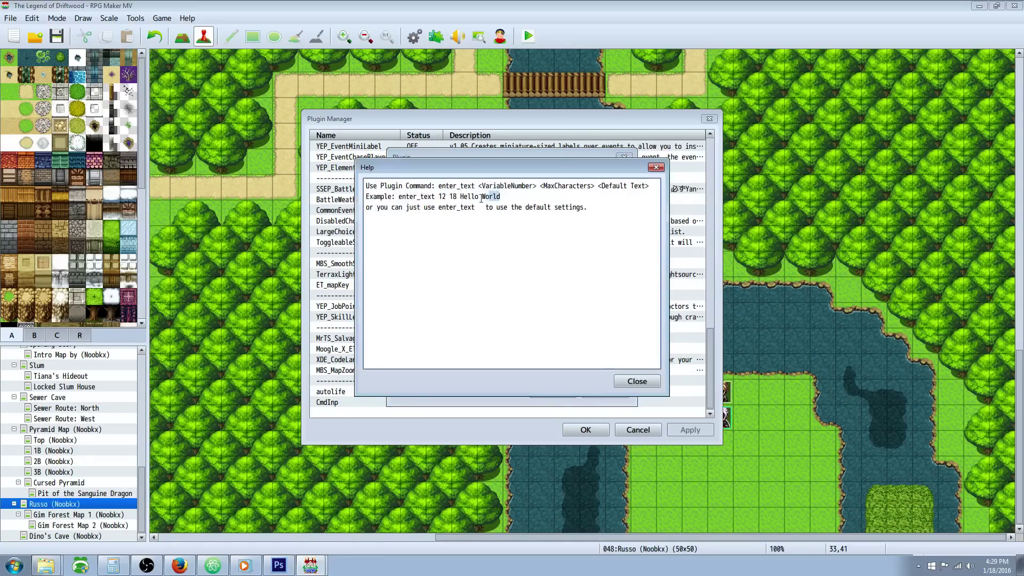
pyautogui.moveTo(481, 198); pyautogui.dragTo(471, 197)
pyautogui.click(444, 198)
pyautogui.click(454, 191)
pyautogui.moveTo(460, 196)
pyautogui.mouseDown()
pyautogui.moveTo(503, 196)
pyautogui.moveTo(468, 193)
pyautogui.mouseUp()
pyautogui.moveTo(435, 197); pyautogui.dragTo(400, 195)
pyautogui.moveTo(462, 167); pyautogui.dragTo(696, 173)
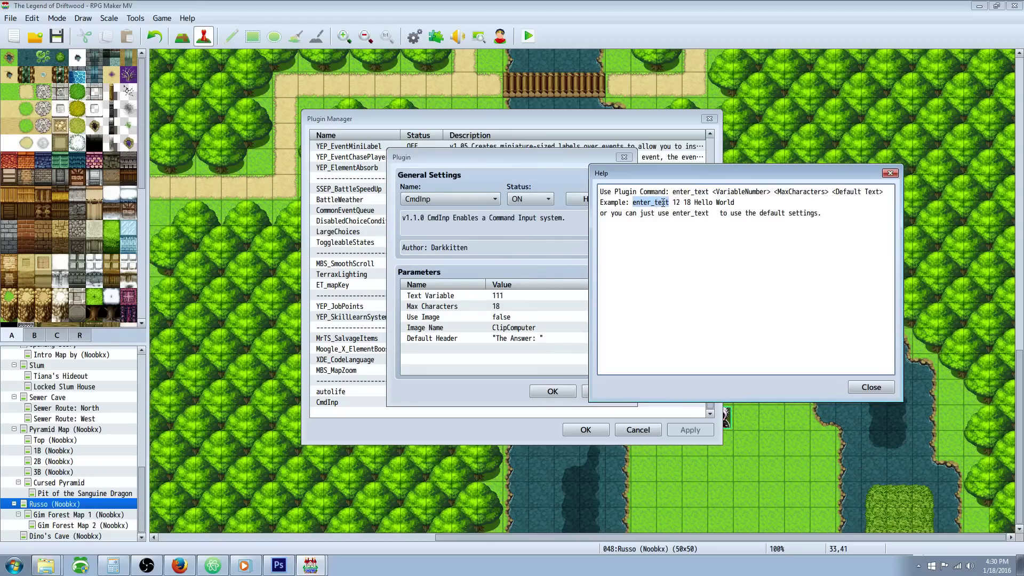
pyautogui.click(676, 202)
pyautogui.moveTo(697, 202); pyautogui.dragTo(739, 201)
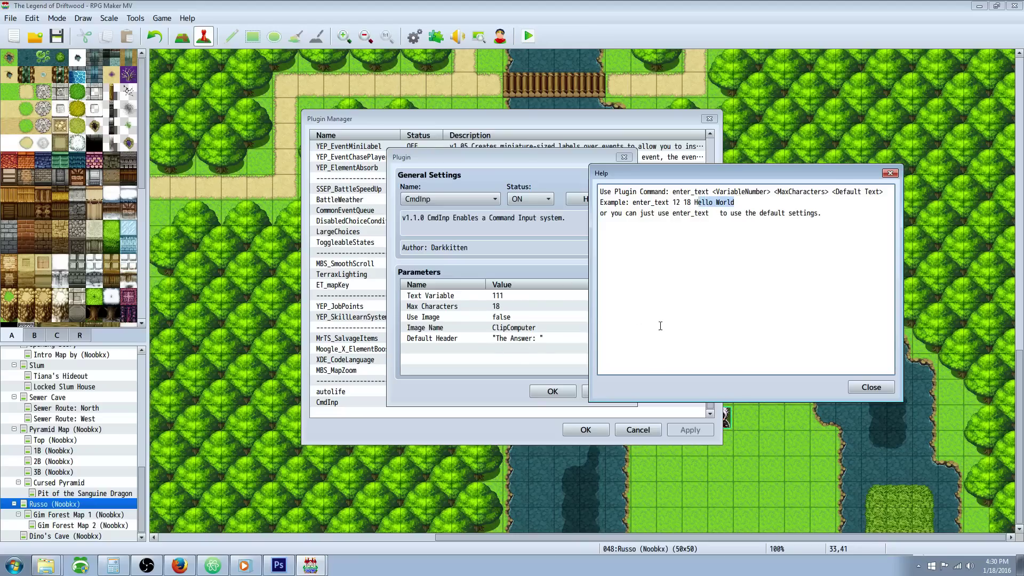
pyautogui.click(870, 392)
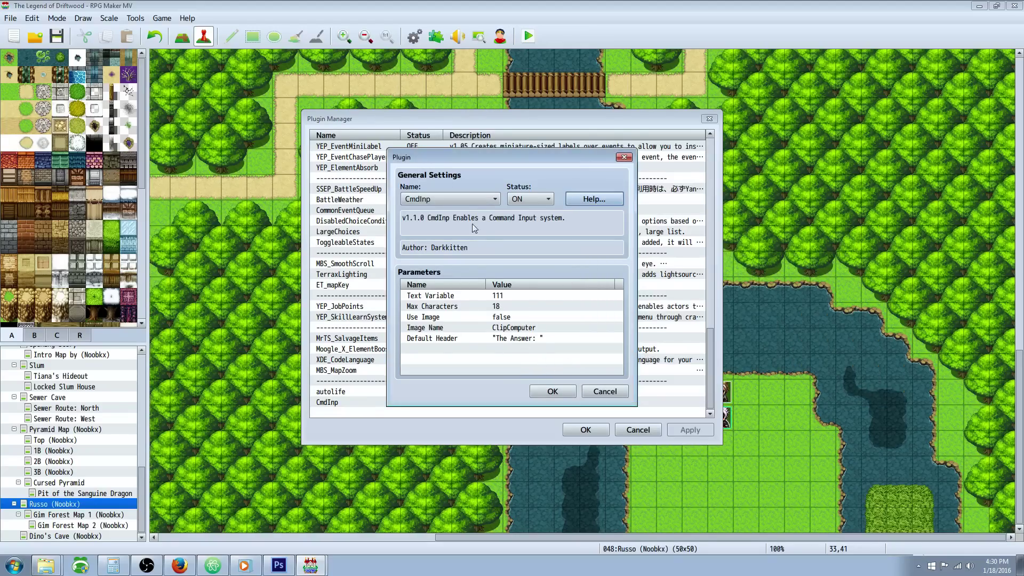
# Step: Confirm the CmdInp settings and Plugin Manager, then open the Riddler event for editing
pyautogui.click(552, 391)
pyautogui.click(585, 429)
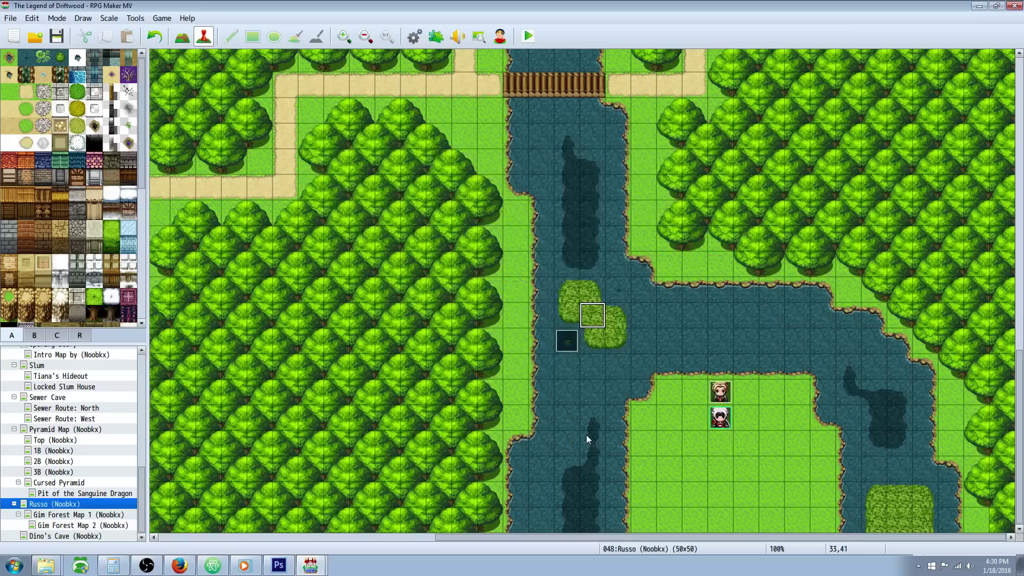
pyautogui.rightClick(720, 394)
pyautogui.click(744, 401)
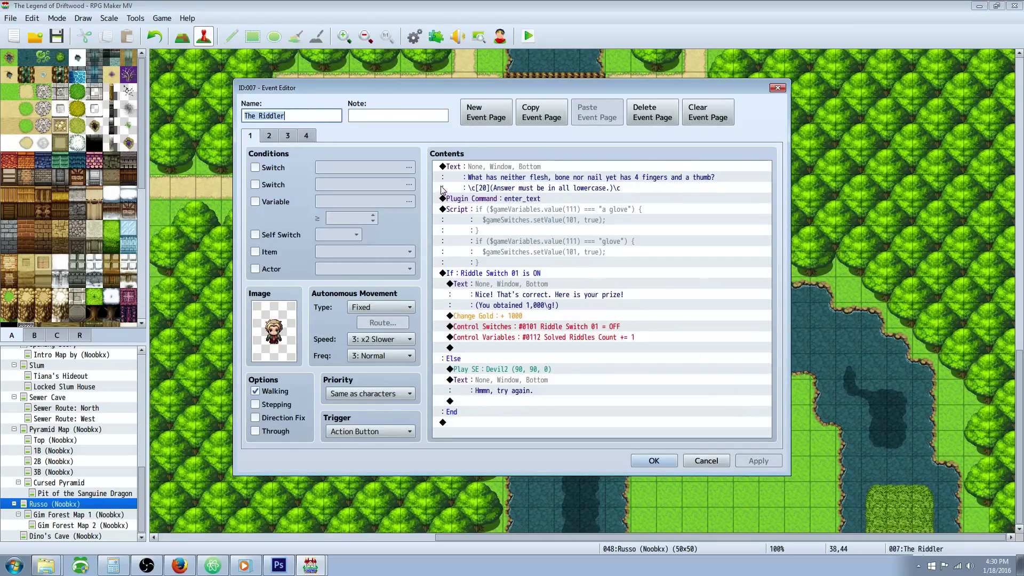
# Step: Review the first riddle's Show Text message without changing it
pyautogui.rightClick(498, 172)
pyautogui.click(520, 175)
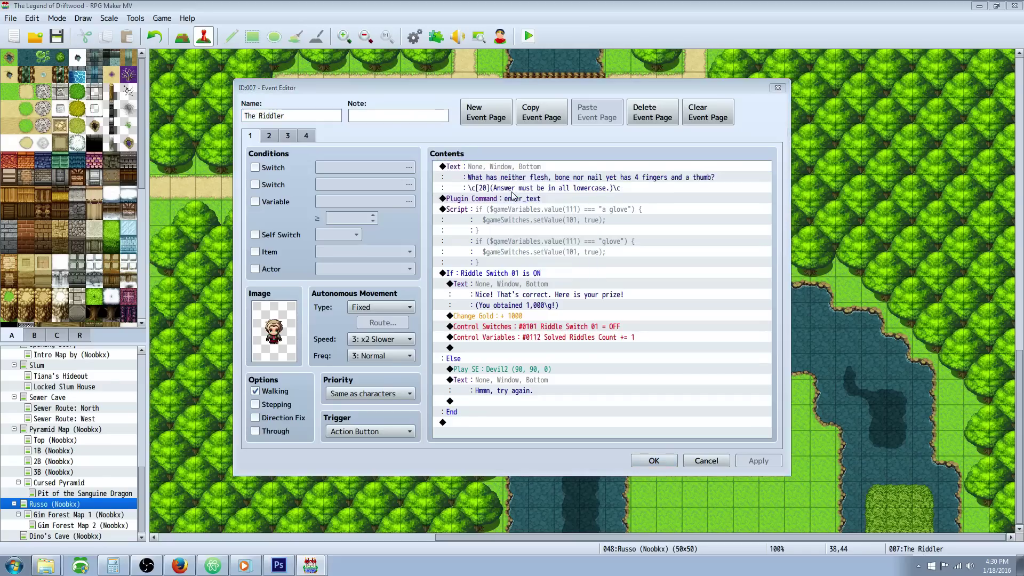
pyautogui.moveTo(549, 262); pyautogui.dragTo(769, 264)
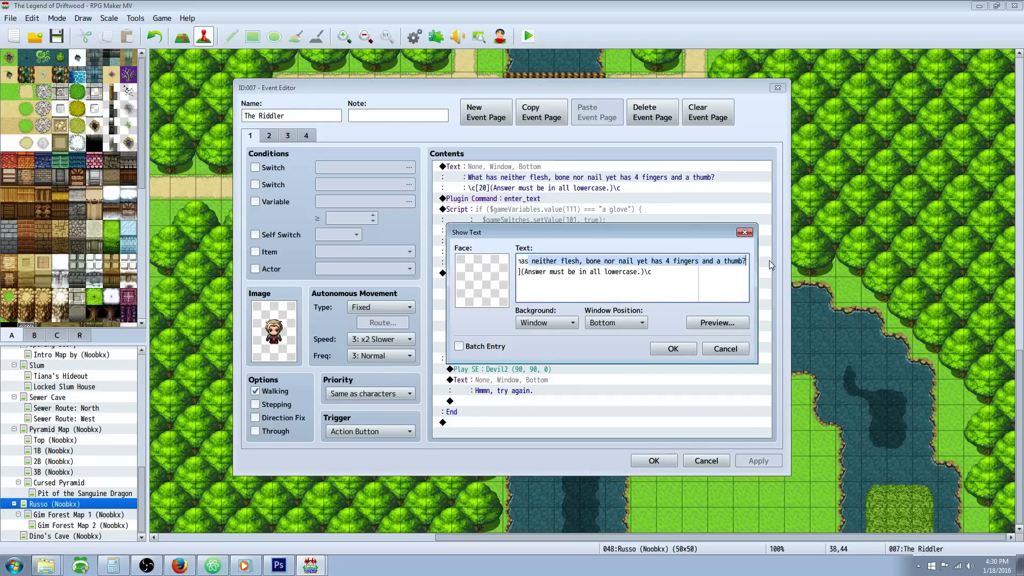
pyautogui.click(673, 349)
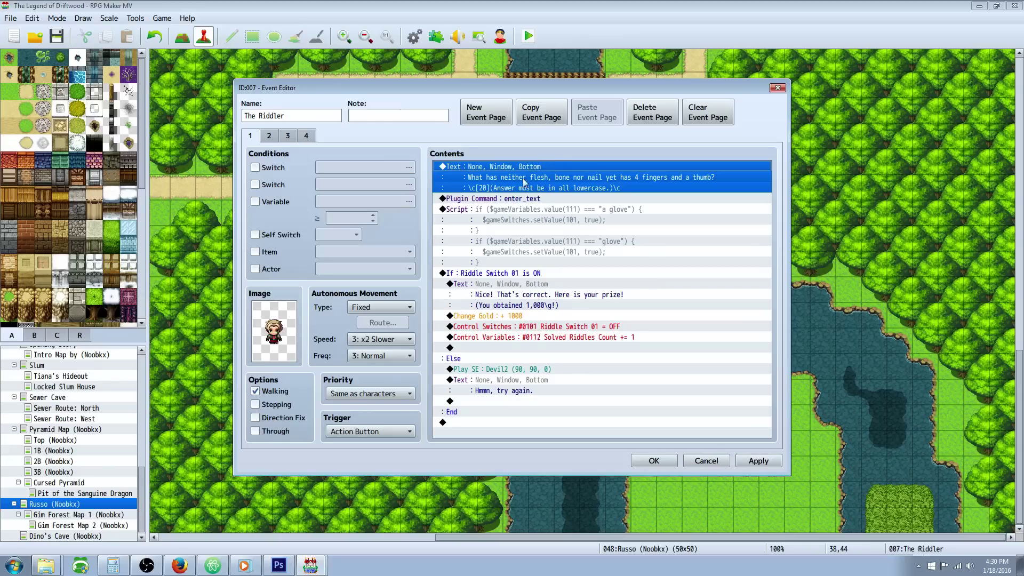
# Step: Inspect the enter_text plugin command and its 111 12 arguments, then discard the edit
pyautogui.rightClick(525, 201)
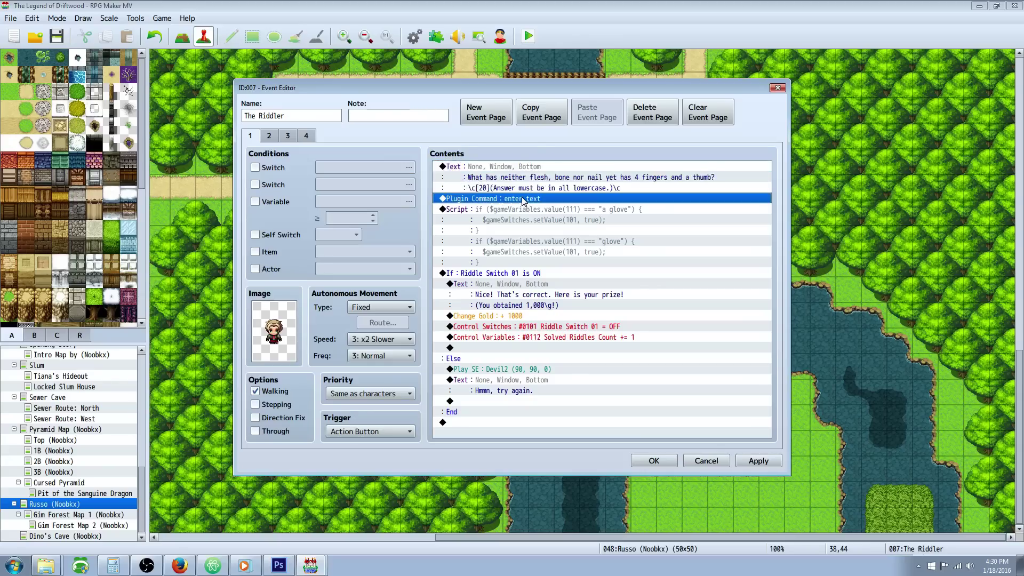
pyautogui.press('Escape')
pyautogui.click(499, 201)
pyautogui.rightClick(491, 201)
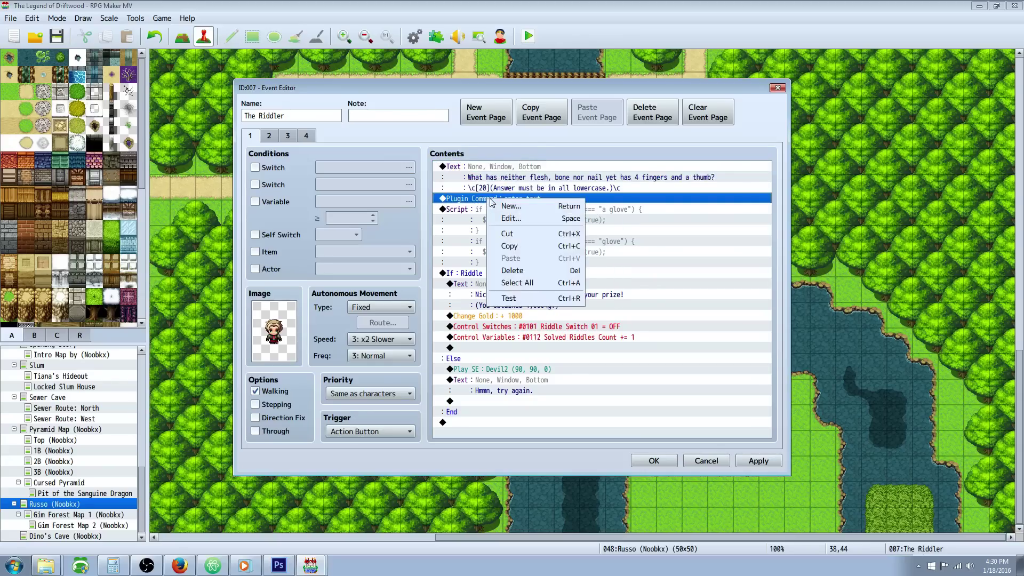
pyautogui.click(510, 218)
pyautogui.click(552, 290)
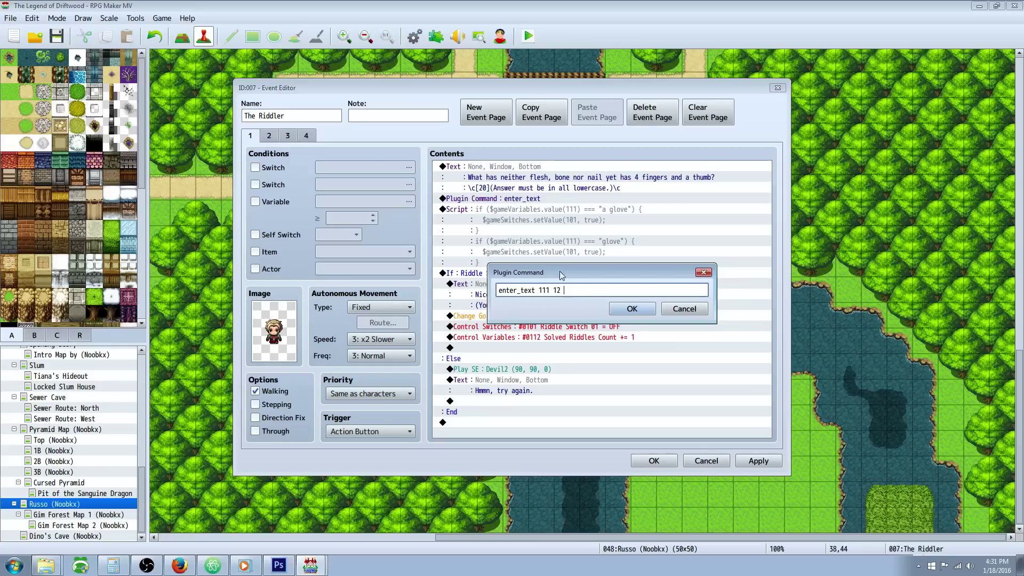
pyautogui.moveTo(589, 288); pyautogui.dragTo(537, 290)
pyautogui.click(698, 311)
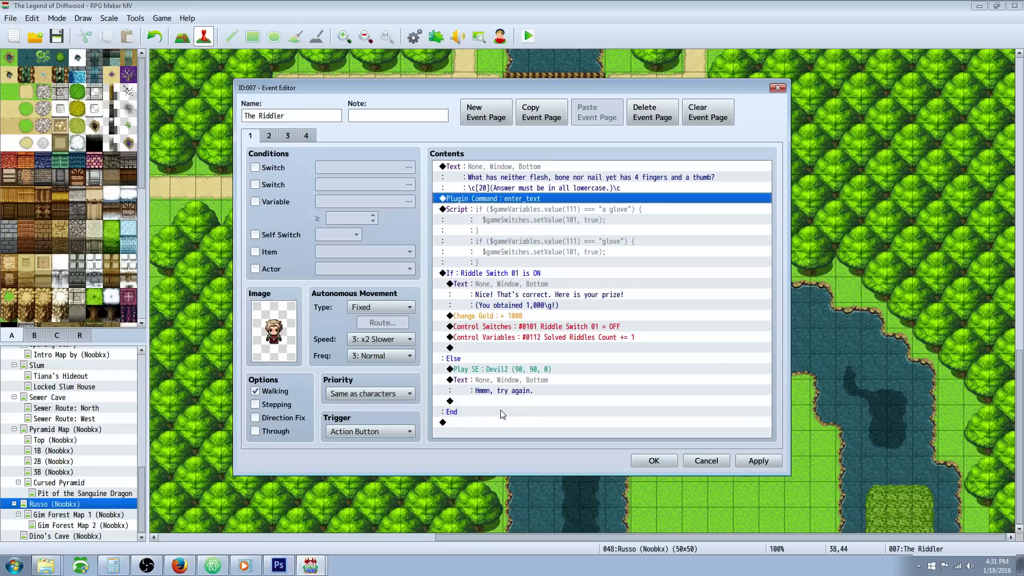
# Step: From the empty last line, open Event Commands and cancel Control Variables
pyautogui.click(490, 424)
pyautogui.rightClick(486, 425)
pyautogui.click(506, 432)
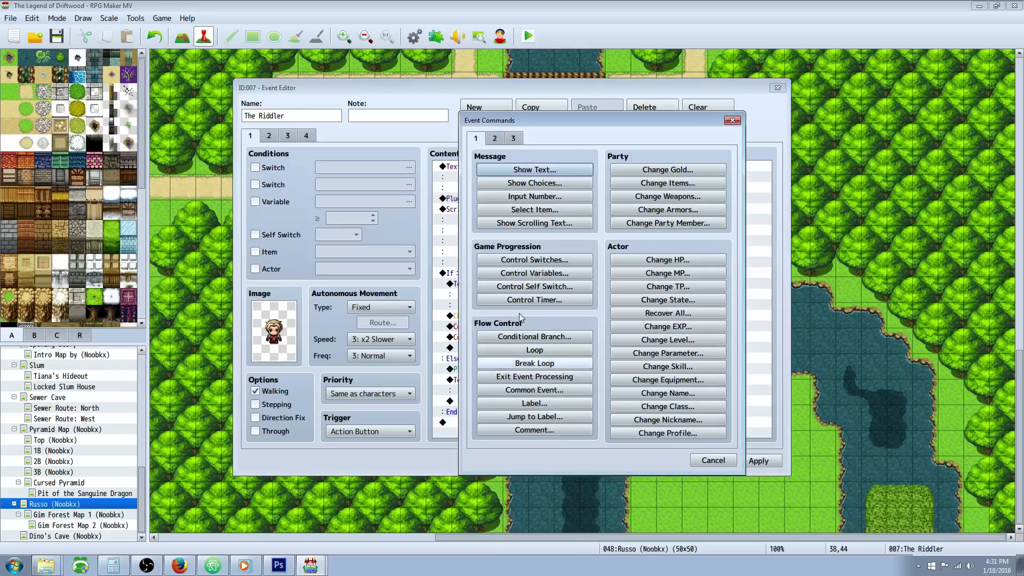
pyautogui.click(527, 274)
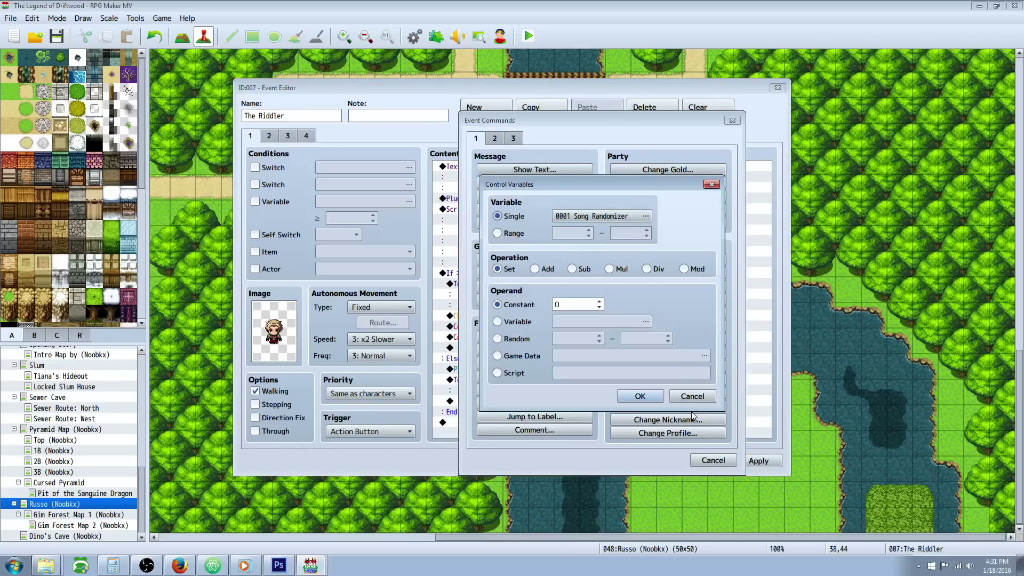
pyautogui.click(653, 393)
# Step: Browse Conditional Branch tabs 1–4 to the Script option, then cancel without adding anything
pyautogui.click(534, 337)
pyautogui.click(506, 247)
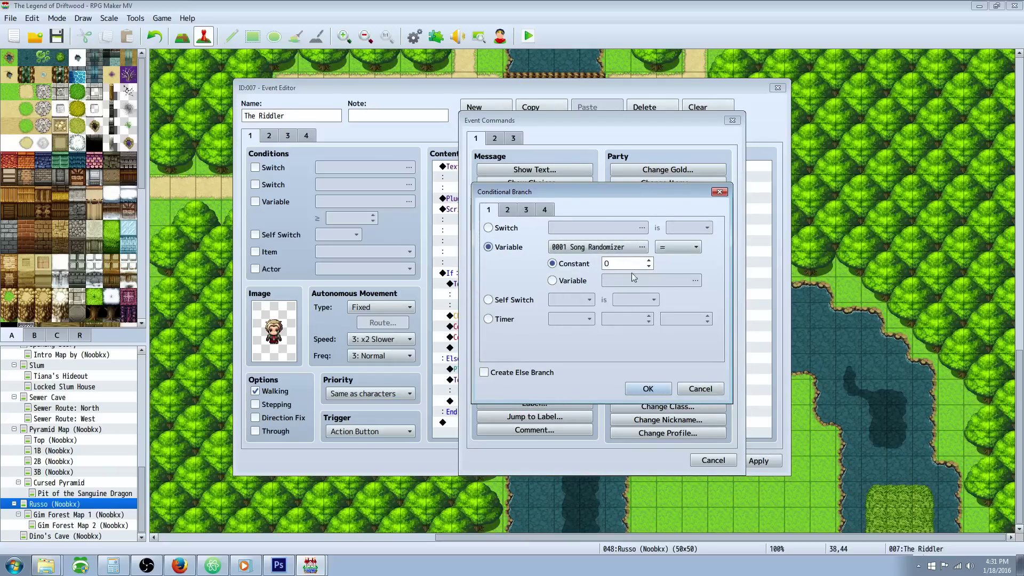
pyautogui.click(516, 211)
pyautogui.click(527, 211)
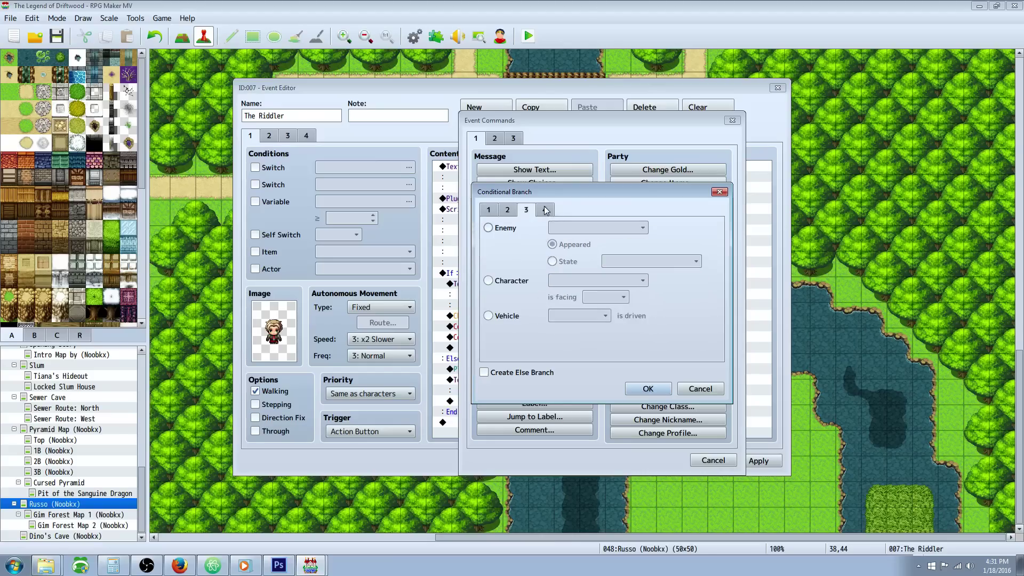
pyautogui.click(544, 209)
pyautogui.click(488, 346)
pyautogui.click(712, 389)
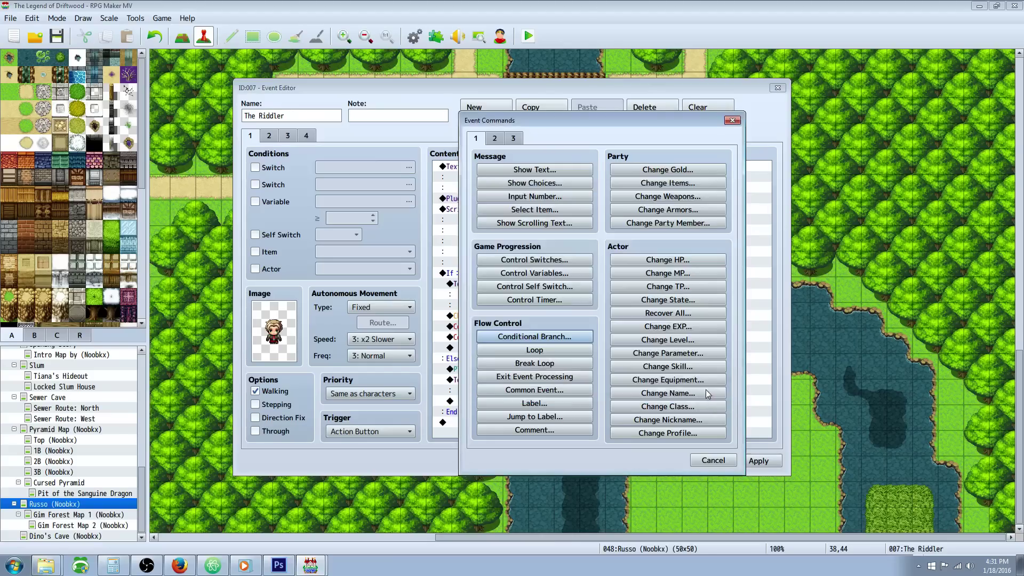
pyautogui.click(714, 461)
pyautogui.click(539, 273)
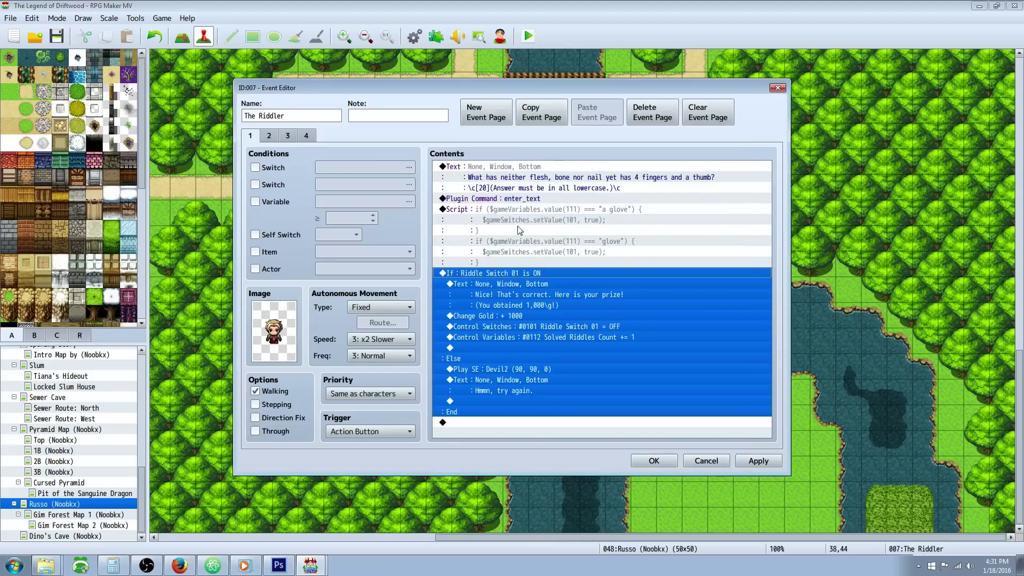
pyautogui.click(513, 207)
pyautogui.rightClick(513, 209)
pyautogui.click(537, 230)
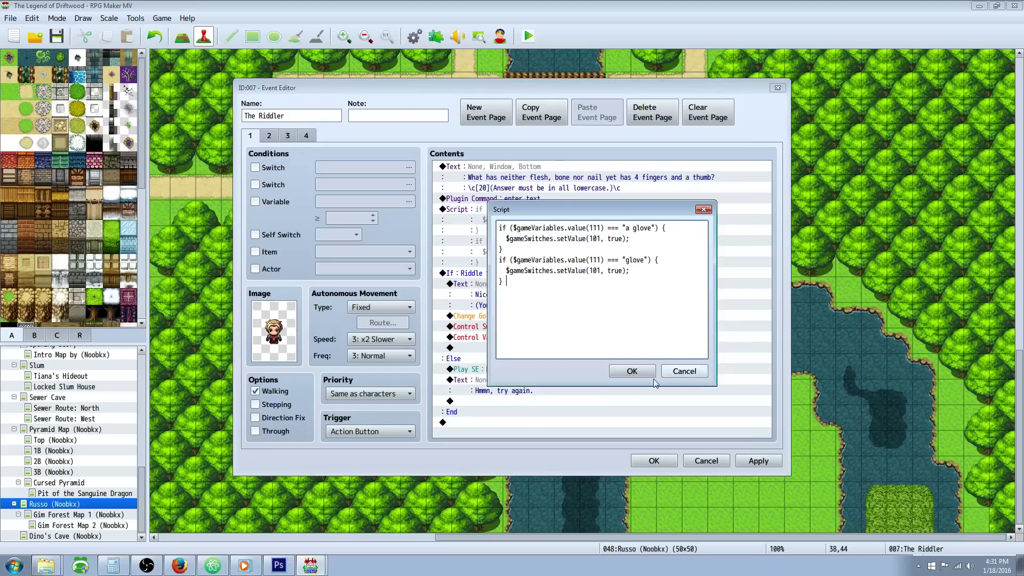
pyautogui.click(632, 371)
pyautogui.click(528, 422)
pyautogui.rightClick(528, 425)
pyautogui.click(529, 427)
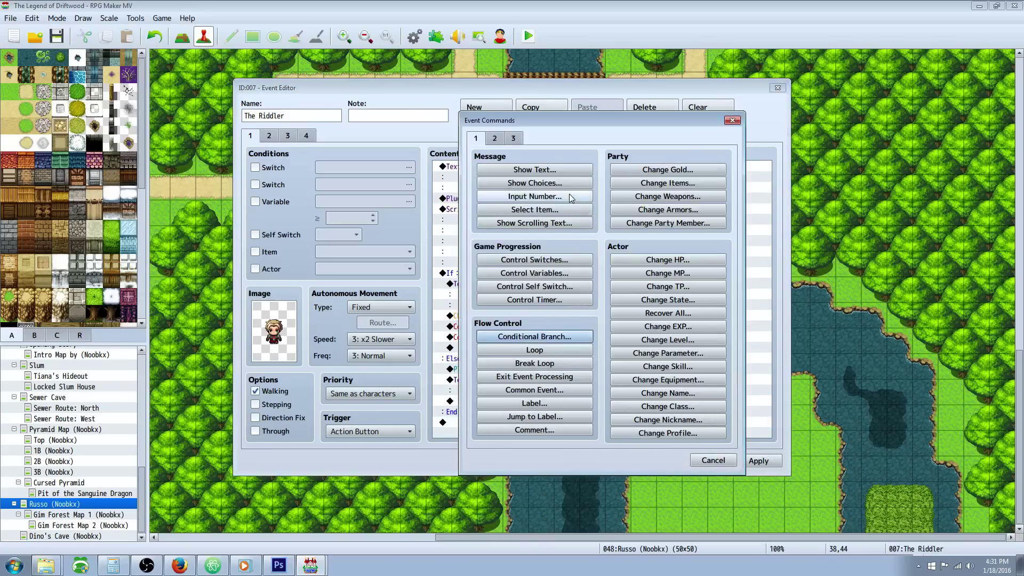
pyautogui.click(513, 138)
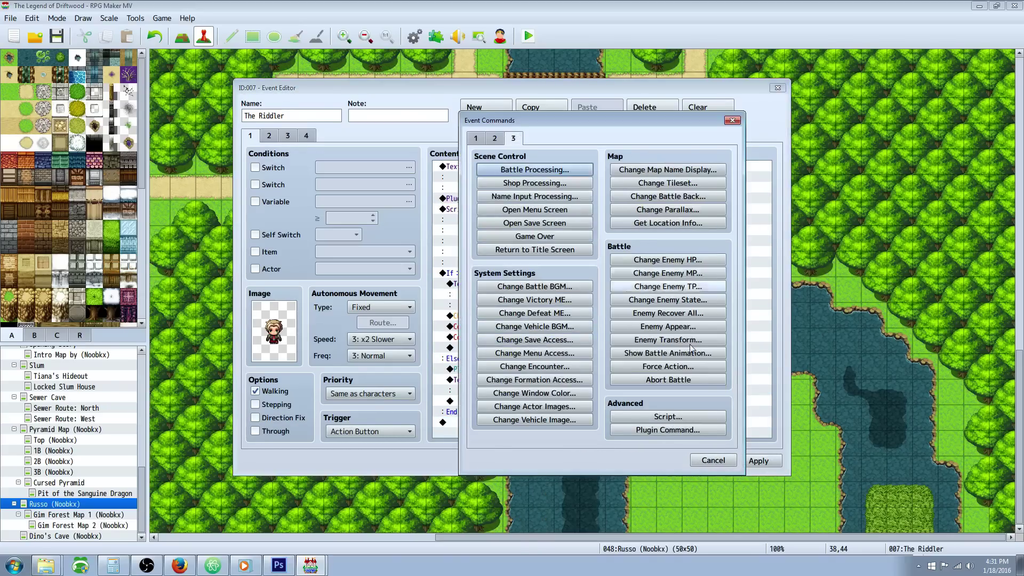
pyautogui.click(671, 414)
pyautogui.click(693, 371)
pyautogui.click(714, 460)
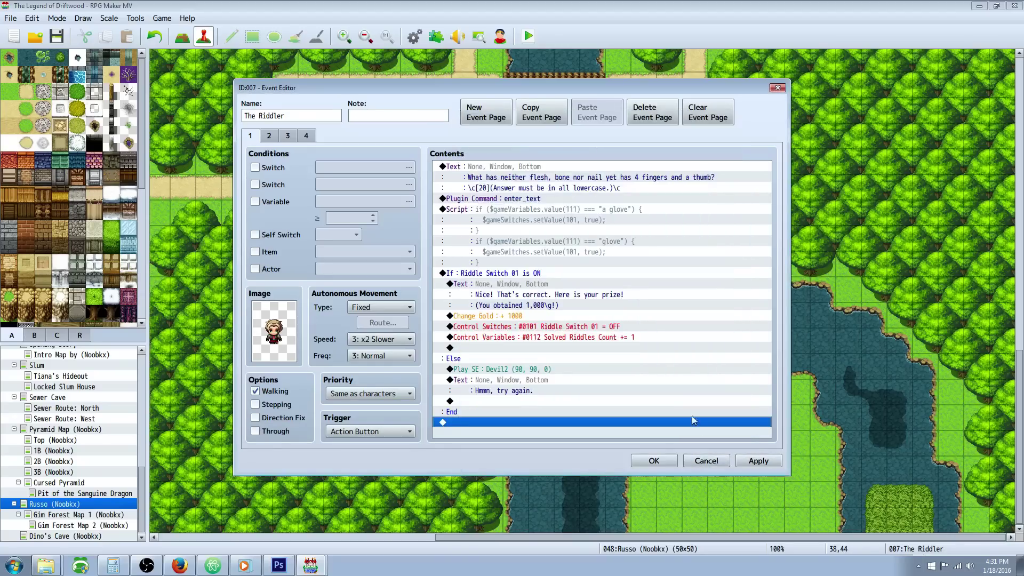
pyautogui.click(525, 210)
pyautogui.rightClick(524, 210)
pyautogui.click(558, 229)
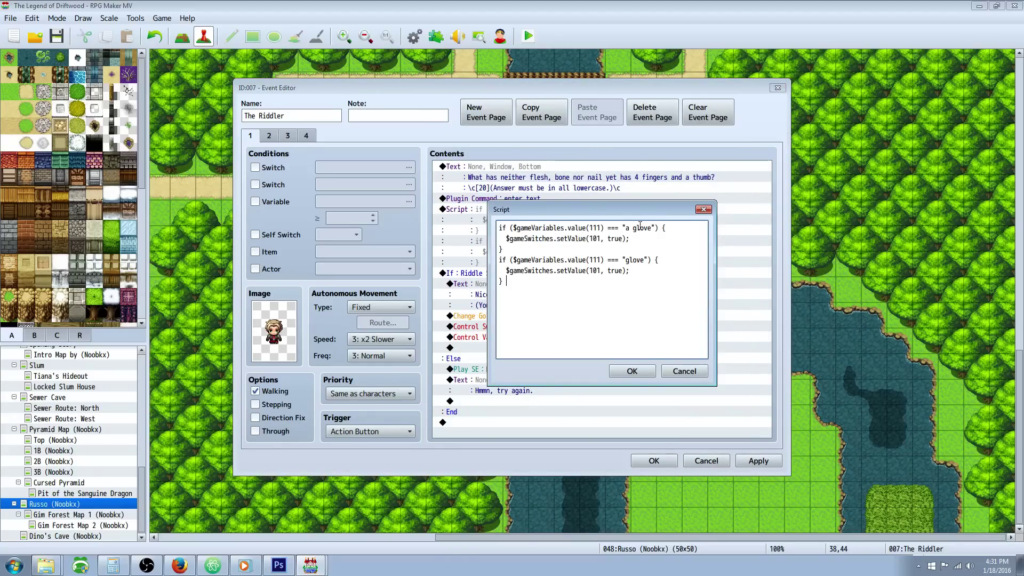
pyautogui.moveTo(630, 226); pyautogui.dragTo(647, 259)
pyautogui.click(628, 228)
pyautogui.moveTo(632, 228); pyautogui.dragTo(656, 227)
pyautogui.click(554, 227)
pyautogui.moveTo(539, 228); pyautogui.dragTo(587, 243)
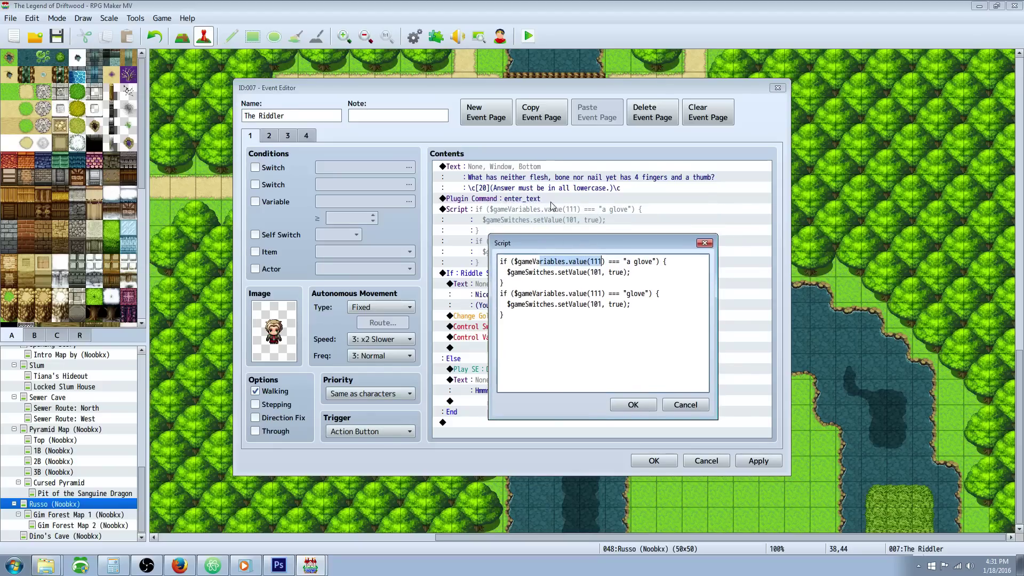
pyautogui.moveTo(585, 245)
pyautogui.mouseDown()
pyautogui.moveTo(568, 223)
pyautogui.moveTo(603, 239)
pyautogui.mouseUp()
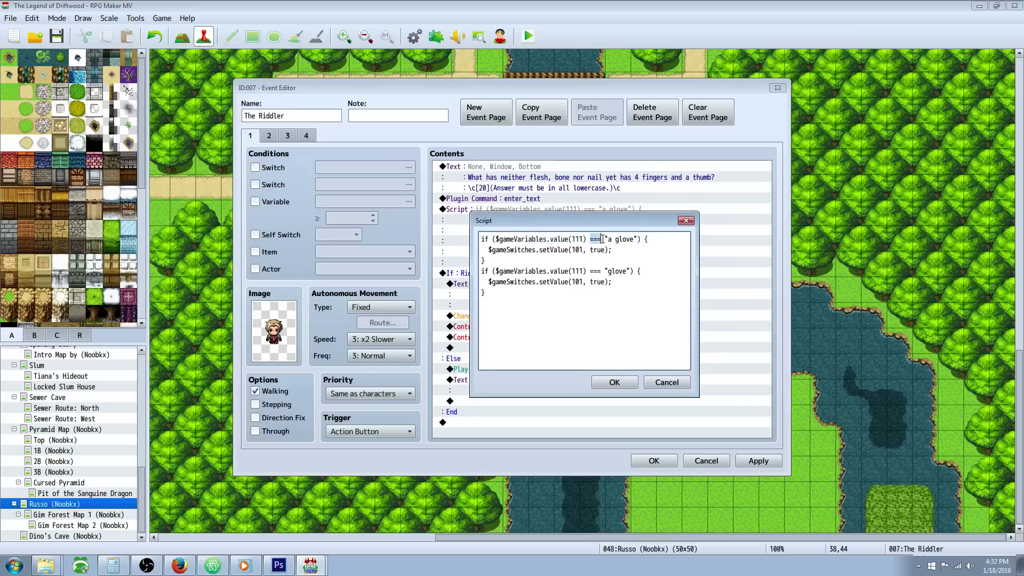
pyautogui.click(609, 239)
pyautogui.click(634, 238)
pyautogui.moveTo(611, 238); pyautogui.dragTo(633, 239)
pyautogui.click(639, 239)
pyautogui.click(652, 239)
pyautogui.moveTo(489, 249); pyautogui.dragTo(535, 249)
pyautogui.moveTo(612, 249); pyautogui.dragTo(557, 231)
pyautogui.moveTo(613, 249); pyautogui.dragTo(488, 249)
pyautogui.click(496, 249)
pyautogui.moveTo(582, 249); pyautogui.dragTo(604, 249)
pyautogui.click(487, 249)
pyautogui.moveTo(572, 249); pyautogui.dragTo(582, 248)
pyautogui.click(615, 382)
pyautogui.click(512, 411)
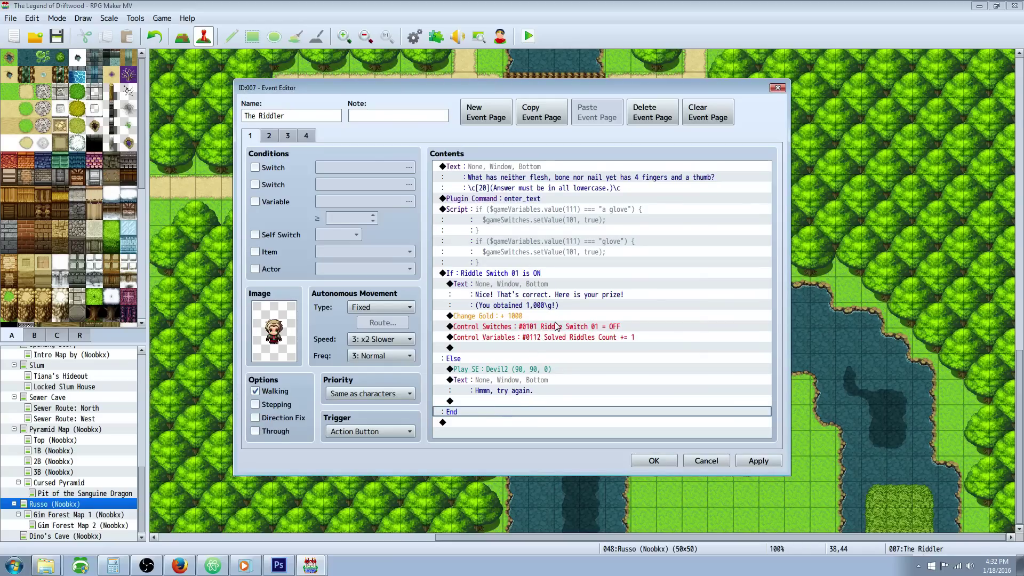
pyautogui.click(487, 421)
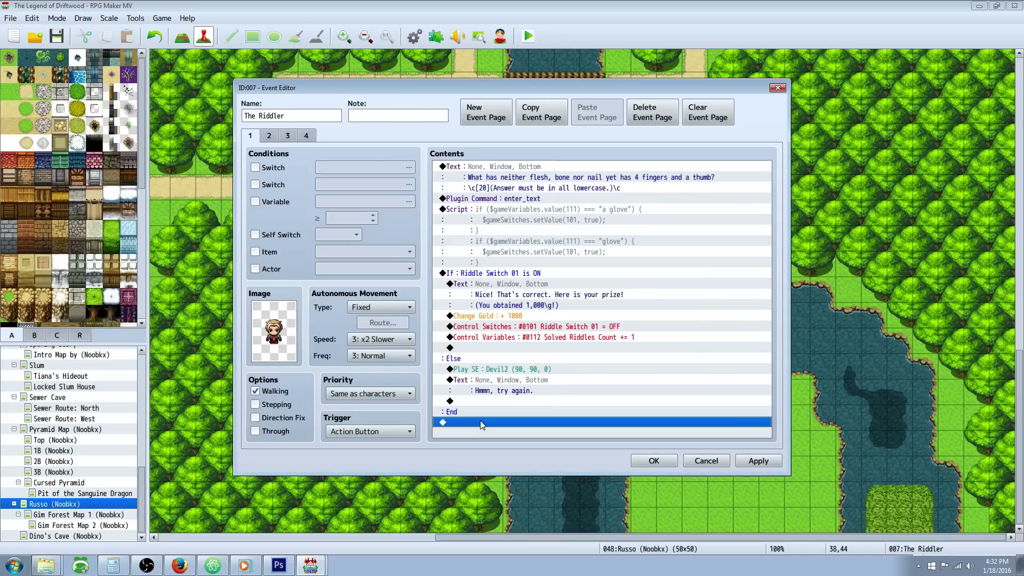
pyautogui.rightClick(486, 421)
pyautogui.click(499, 427)
pyautogui.click(481, 138)
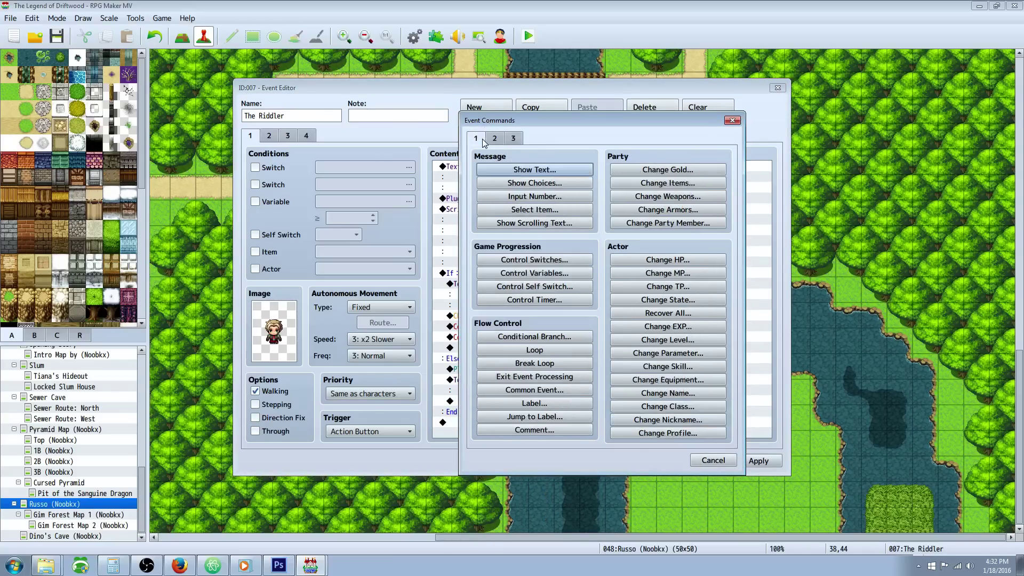
pyautogui.click(537, 264)
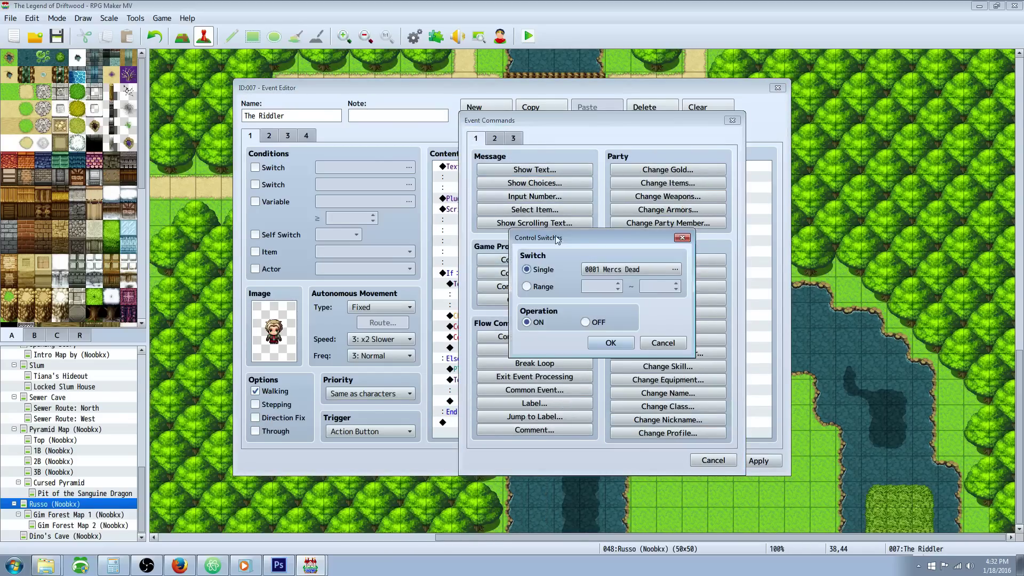
pyautogui.click(623, 269)
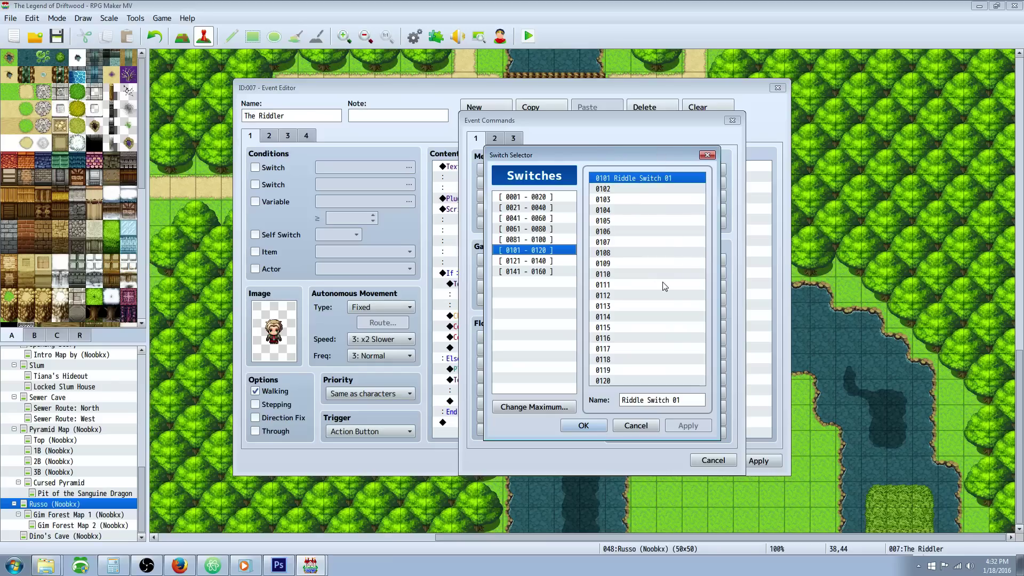
pyautogui.click(583, 426)
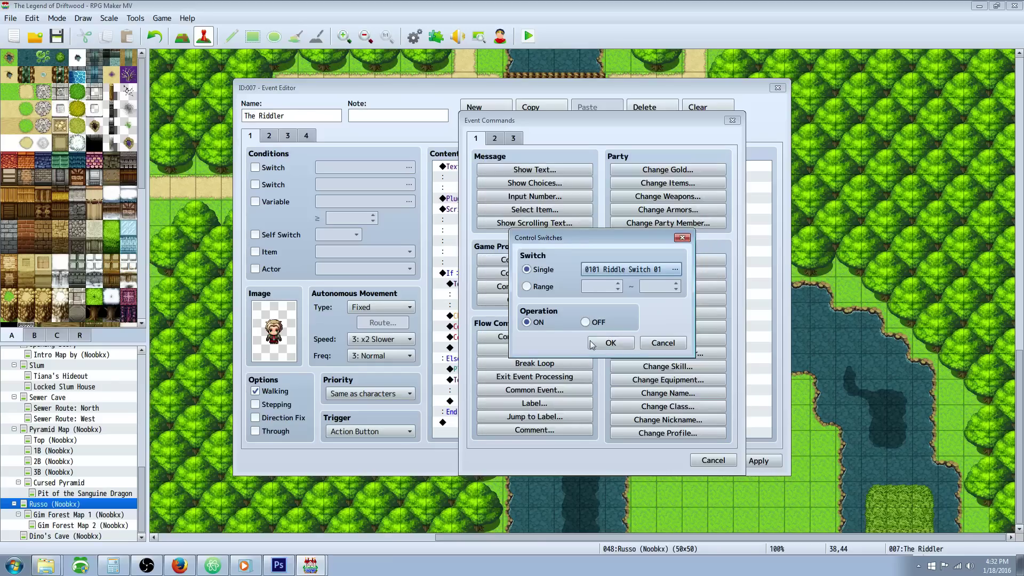
pyautogui.click(661, 344)
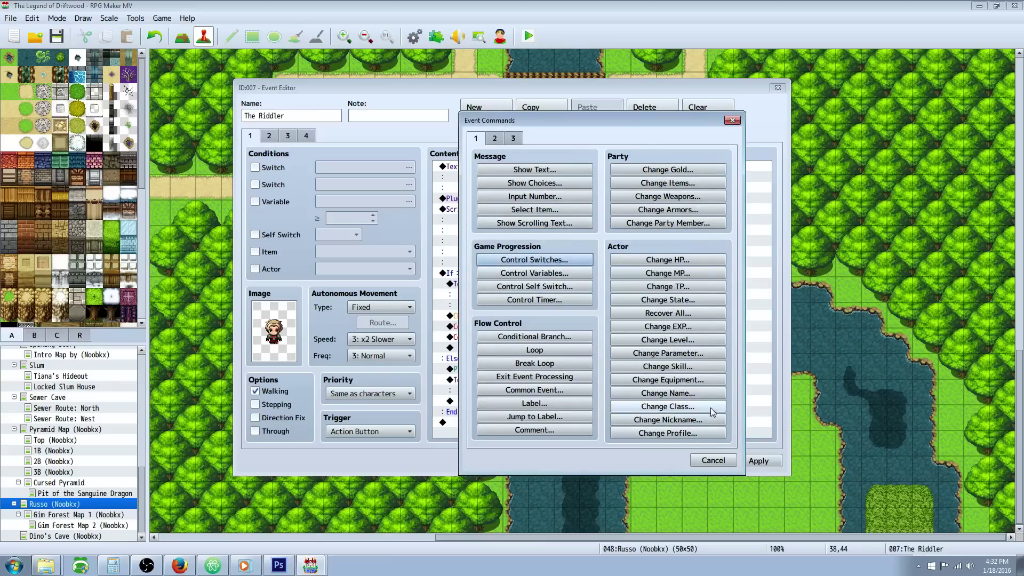
pyautogui.click(712, 460)
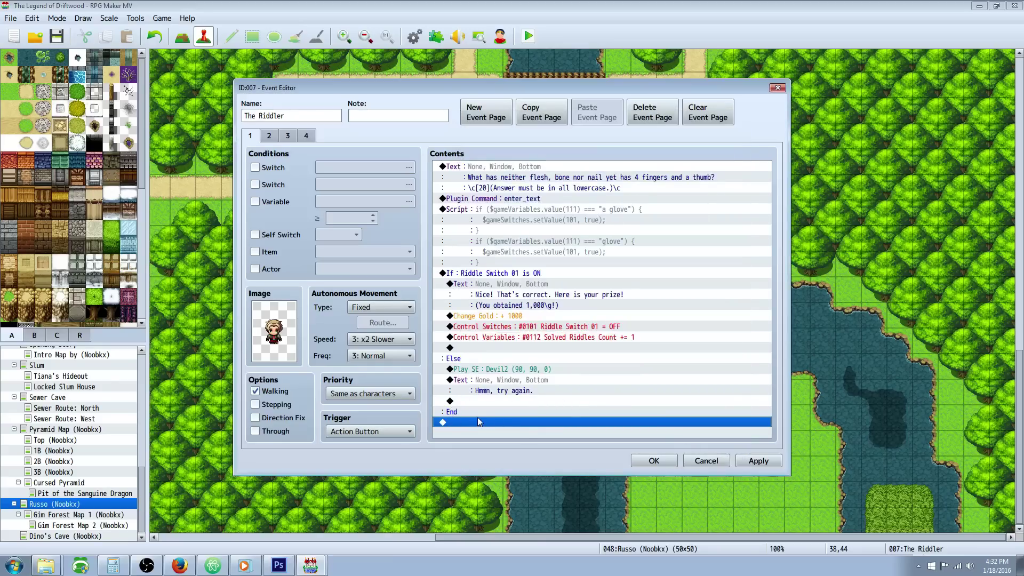
# Step: Open the answer-checking script and examine its switch 101 = true statement
pyautogui.click(538, 210)
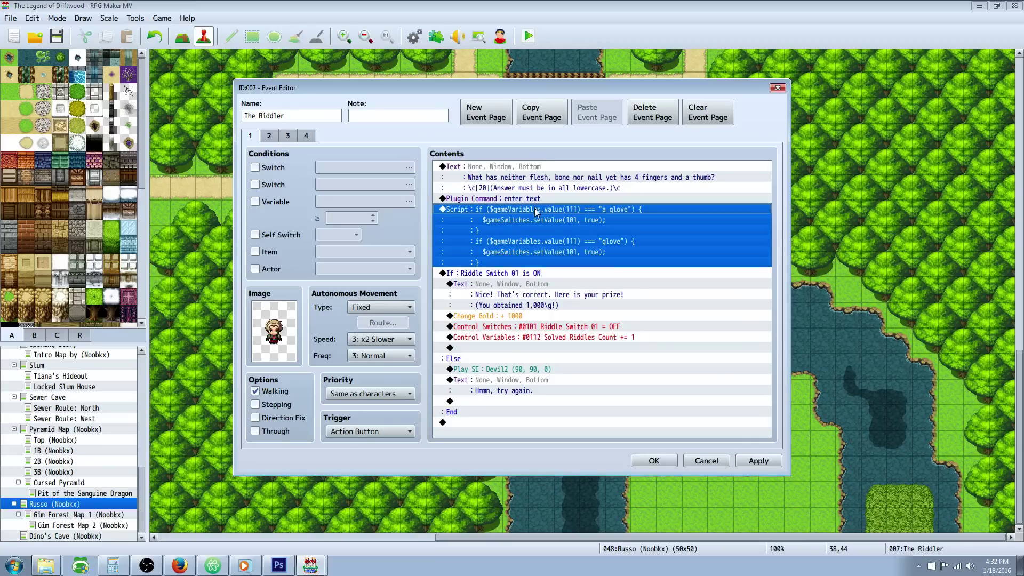
pyautogui.rightClick(535, 212)
pyautogui.click(560, 233)
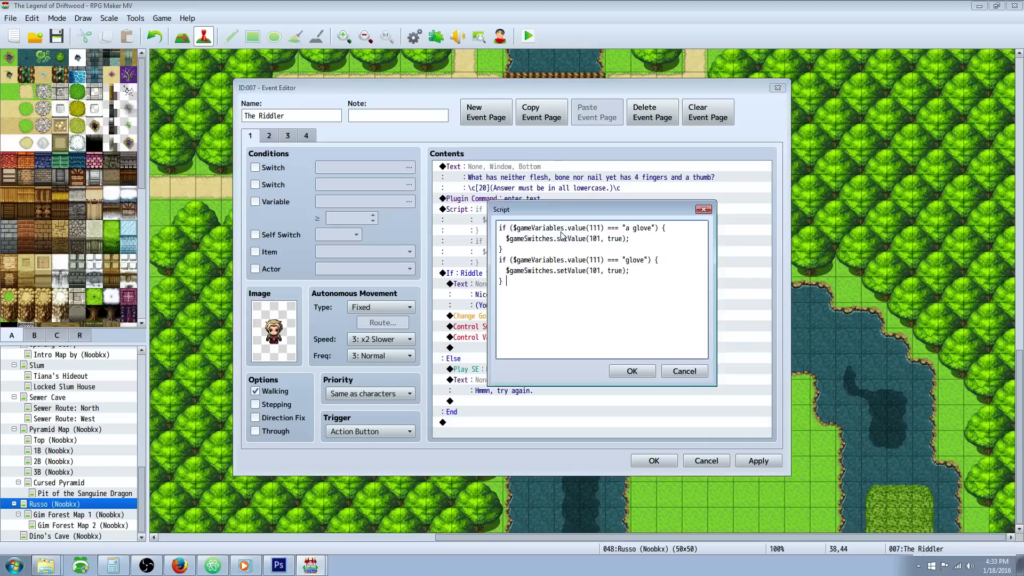
pyautogui.doubleClick(595, 238)
pyautogui.click(602, 239)
pyautogui.doubleClick(612, 238)
pyautogui.click(606, 238)
pyautogui.click(627, 239)
pyautogui.click(500, 249)
# Step: Examine the second check for 'glove' and select its whole if-block
pyautogui.moveTo(501, 259); pyautogui.dragTo(658, 260)
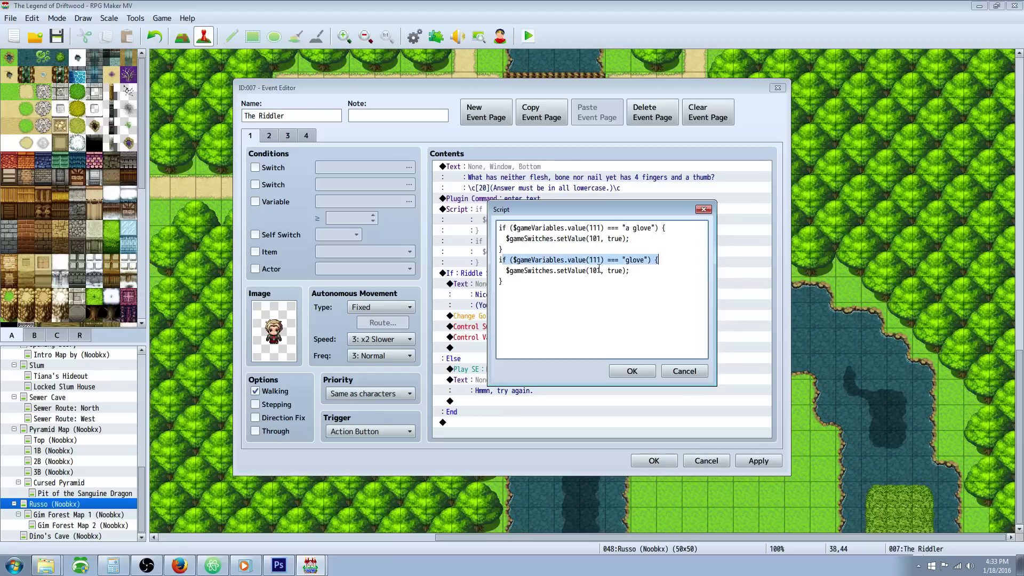
pyautogui.click(502, 260)
pyautogui.moveTo(517, 259); pyautogui.dragTo(525, 260)
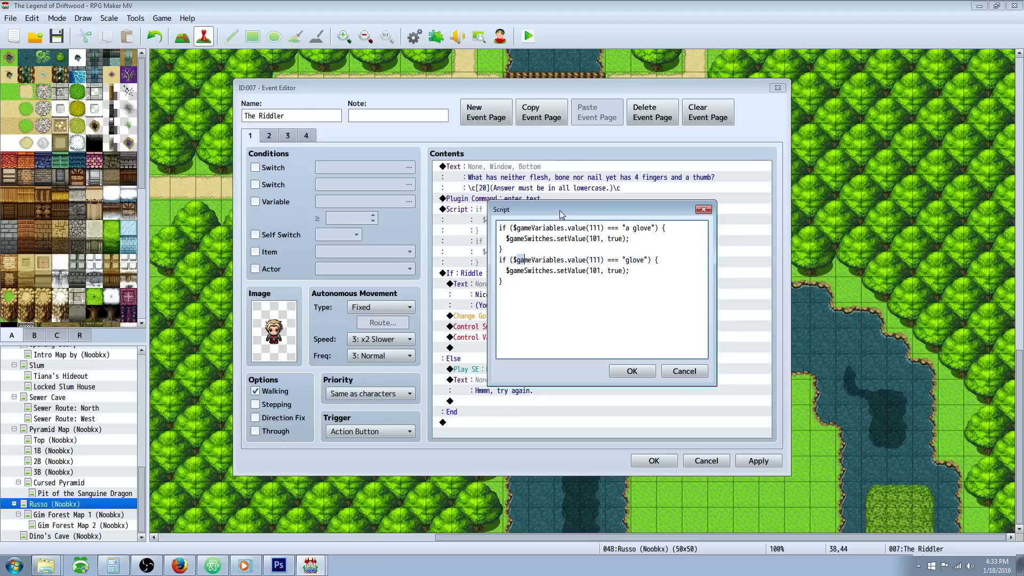
pyautogui.moveTo(625, 260); pyautogui.dragTo(645, 259)
pyautogui.click(641, 303)
pyautogui.moveTo(499, 259); pyautogui.dragTo(535, 282)
pyautogui.hotkey('ctrl', 'c')
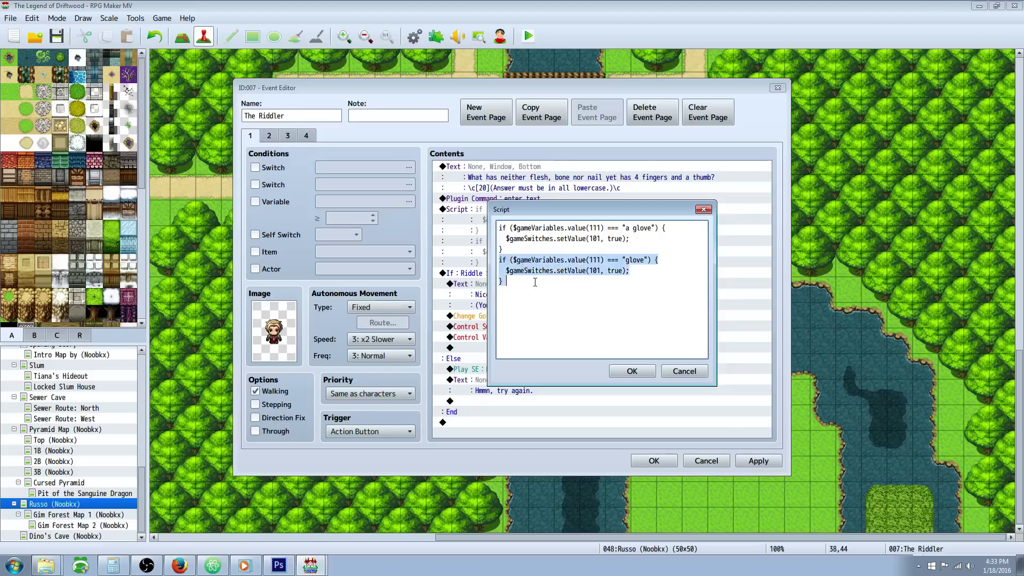
# Step: Paste a copy of the glove block, change it to 'also accept', then delete it
pyautogui.click(531, 304)
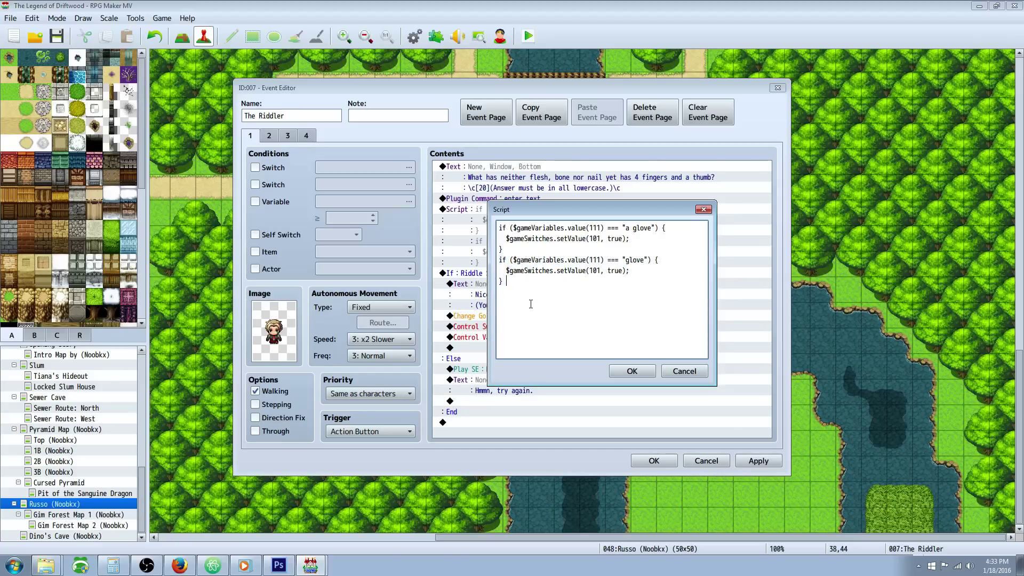
pyautogui.press('Return')
pyautogui.hotkey('ctrl', 'v')
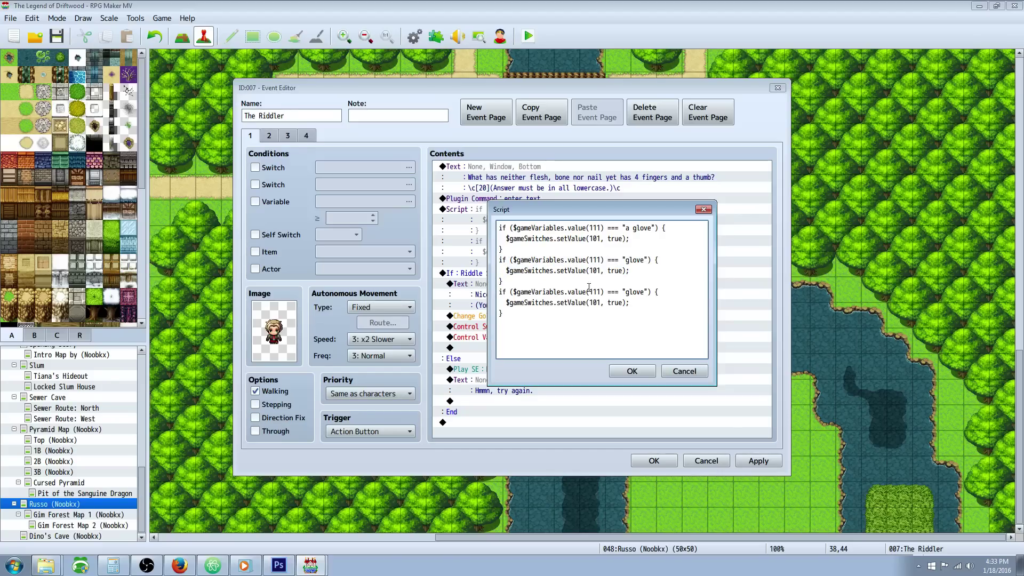
pyautogui.moveTo(627, 291); pyautogui.dragTo(646, 291)
pyautogui.write('also accept')
pyautogui.moveTo(526, 319); pyautogui.dragTo(486, 299)
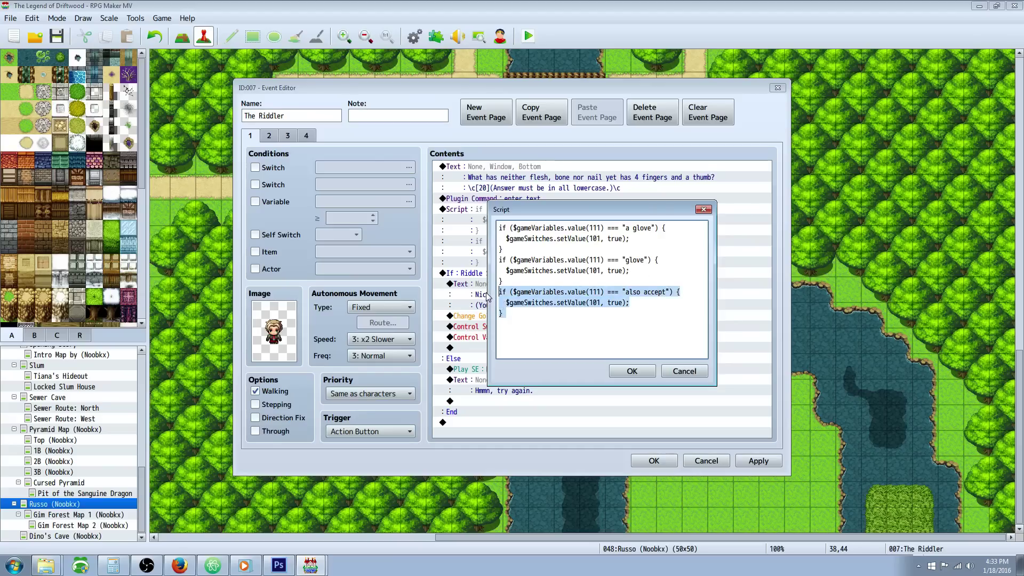
pyautogui.press('BackSpace')
pyautogui.press('BackSpace')
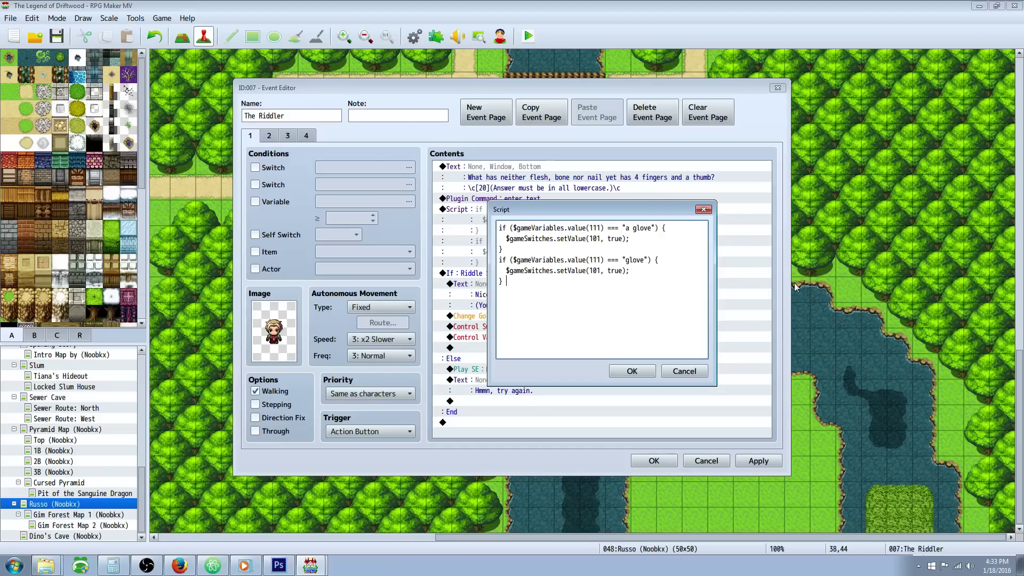
# Step: Confirm the script and review the correct-answer branch and its prize message
pyautogui.click(634, 371)
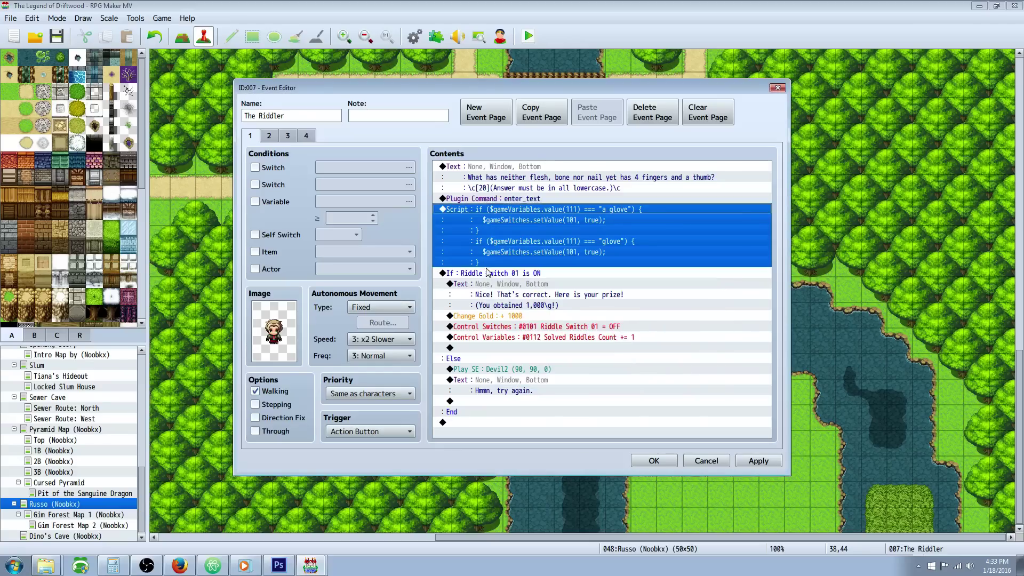
pyautogui.click(549, 221)
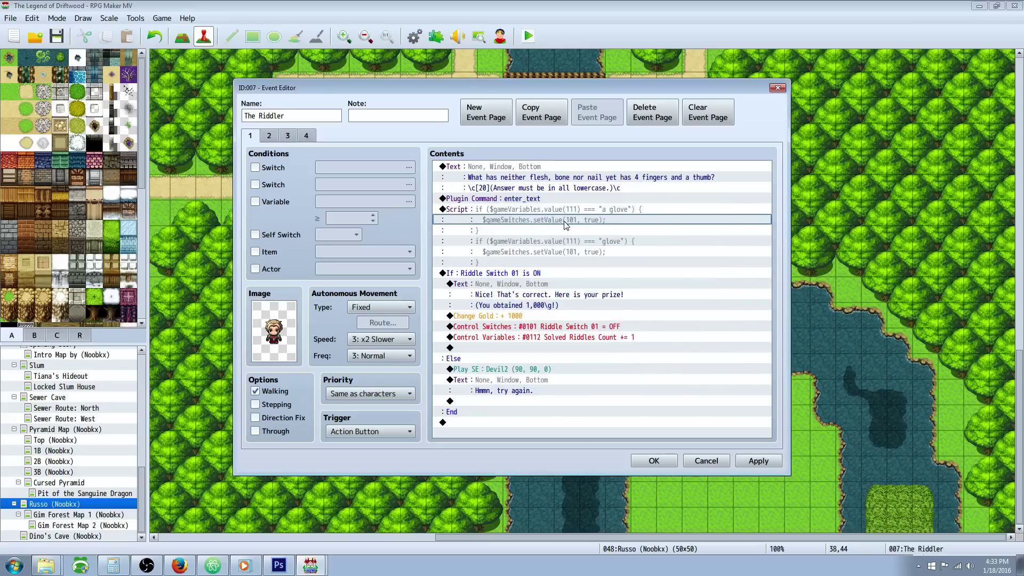
pyautogui.click(504, 276)
pyautogui.click(503, 290)
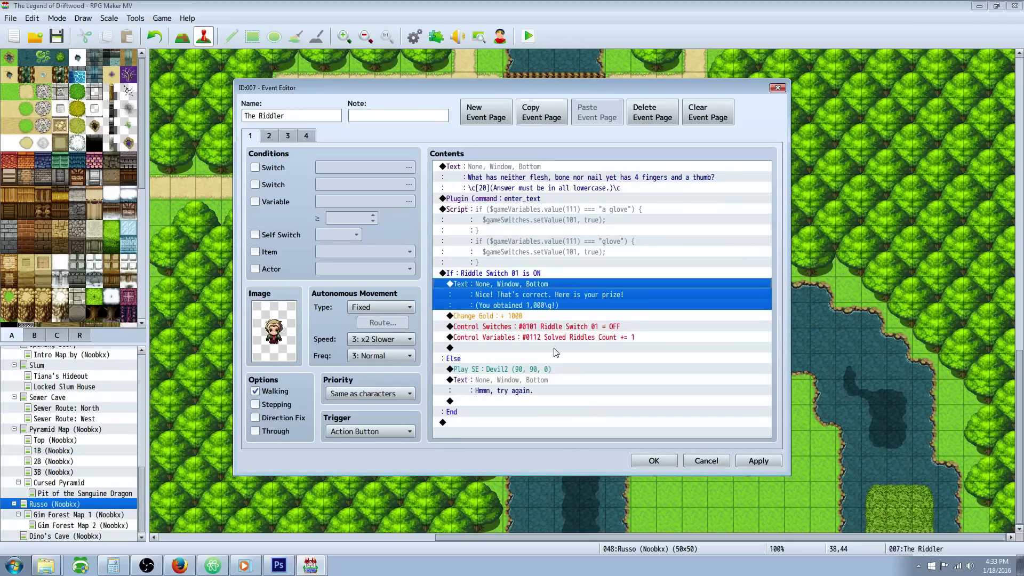
pyautogui.click(509, 275)
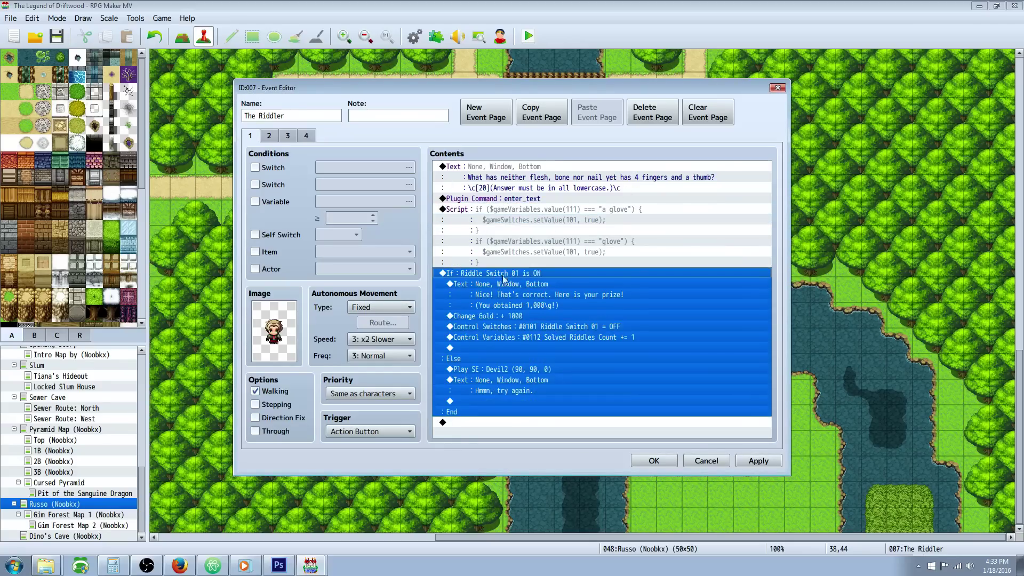
# Step: Add a Conditional Branch on 0101 Riddle Switch 01 ON with an Else branch at the end
pyautogui.rightClick(476, 432)
pyautogui.click(499, 427)
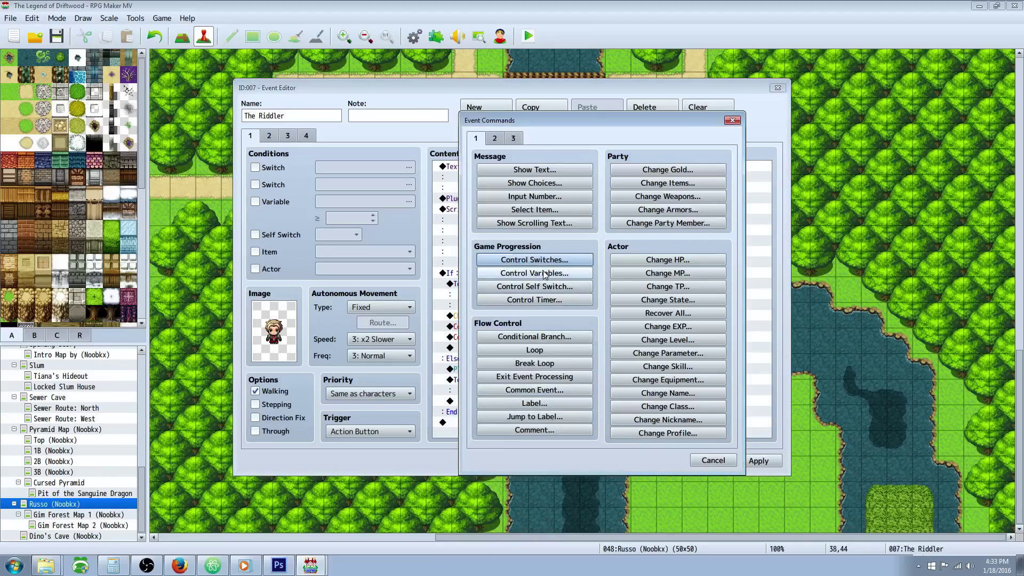
pyautogui.click(526, 337)
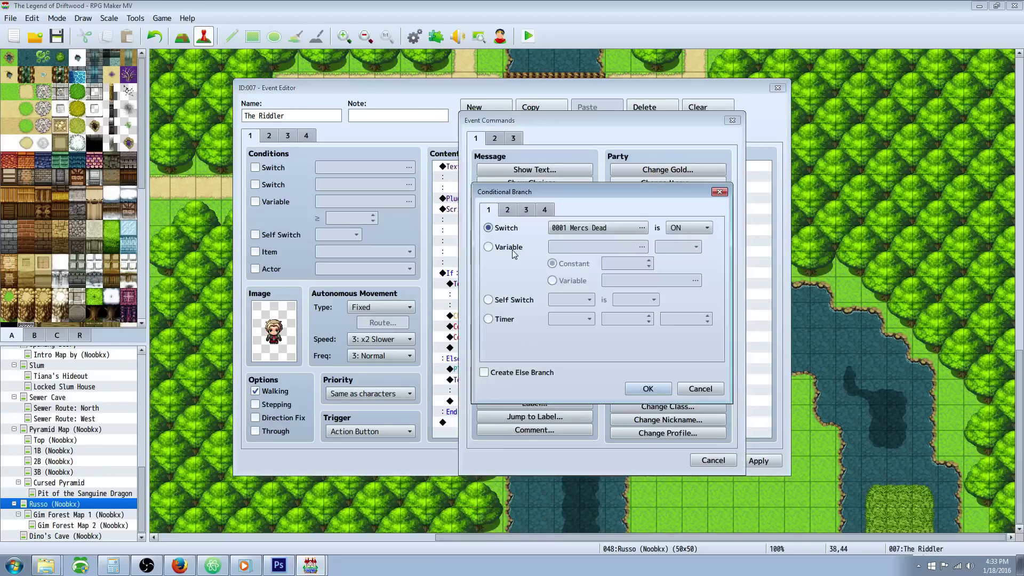
pyautogui.click(571, 229)
pyautogui.click(583, 424)
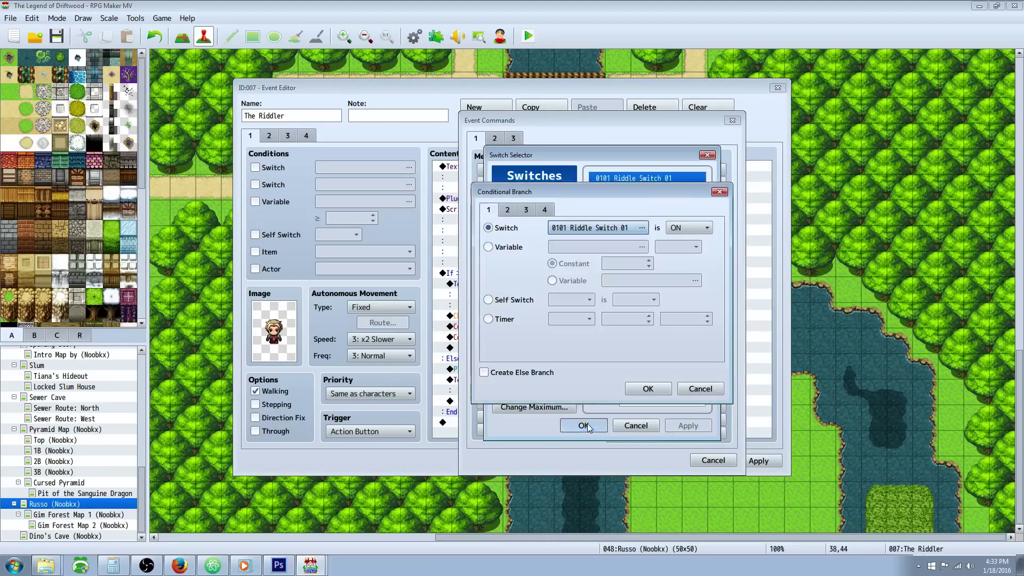
pyautogui.click(485, 372)
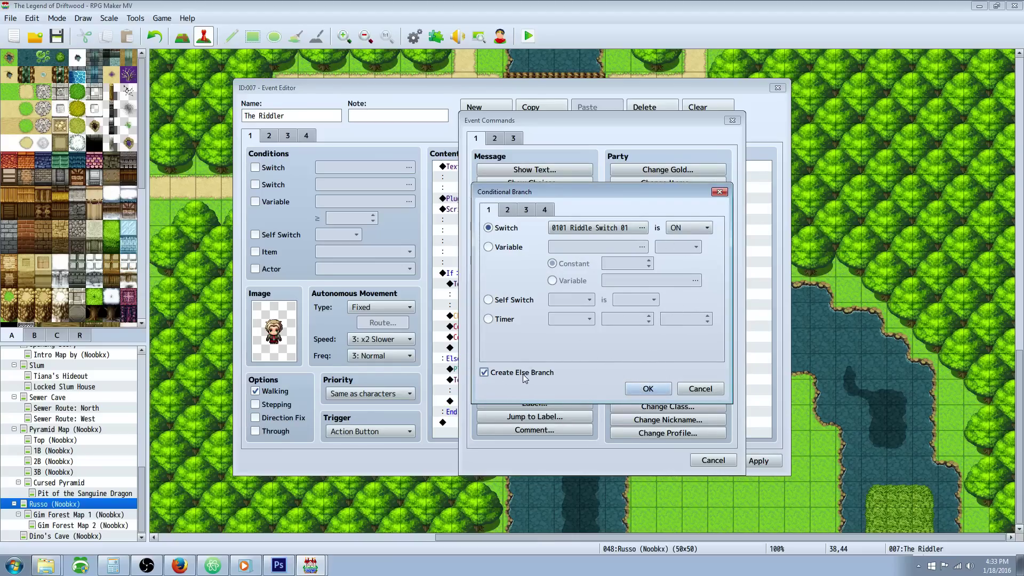
pyautogui.click(663, 393)
# Step: Delete the second, empty 'If: Riddle Switch 01 is ON' branch from page 1's commands
pyautogui.click(510, 392)
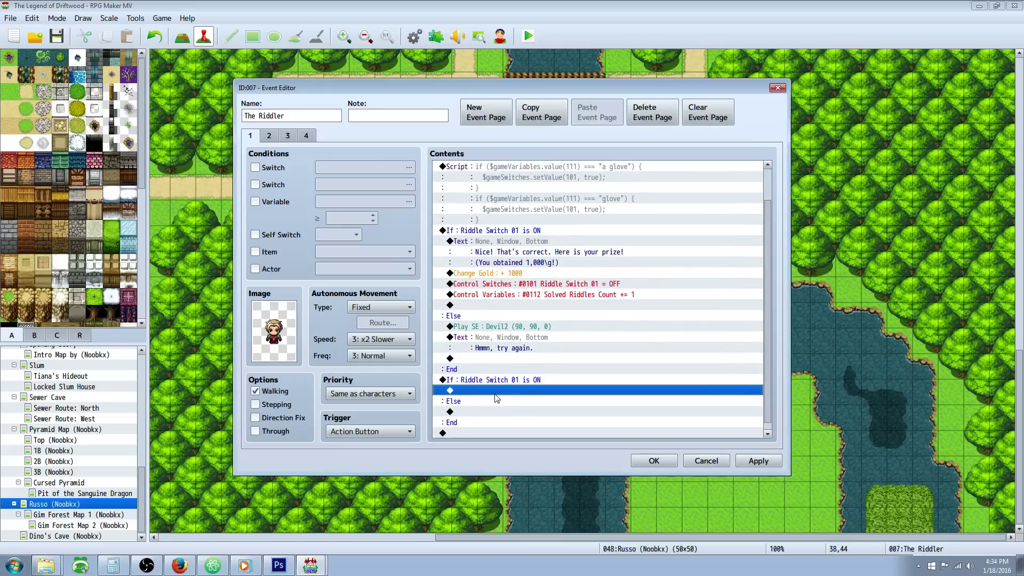
pyautogui.click(502, 242)
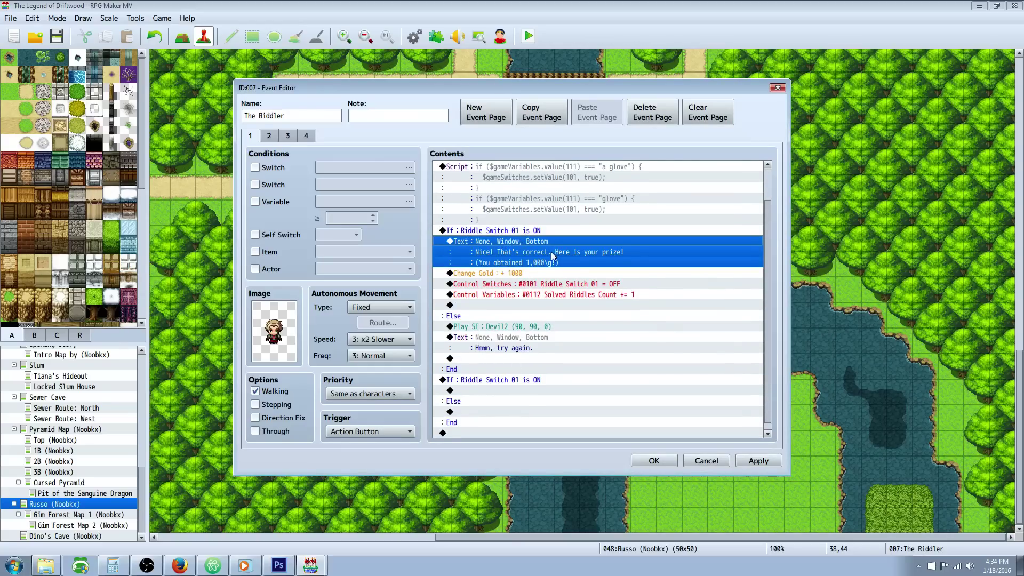
pyautogui.click(531, 272)
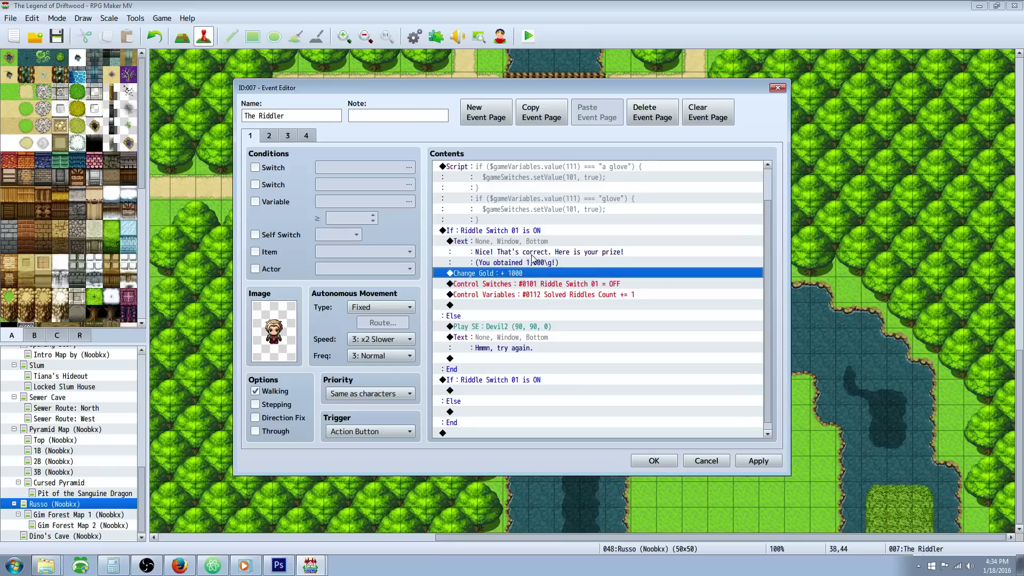
pyautogui.click(532, 285)
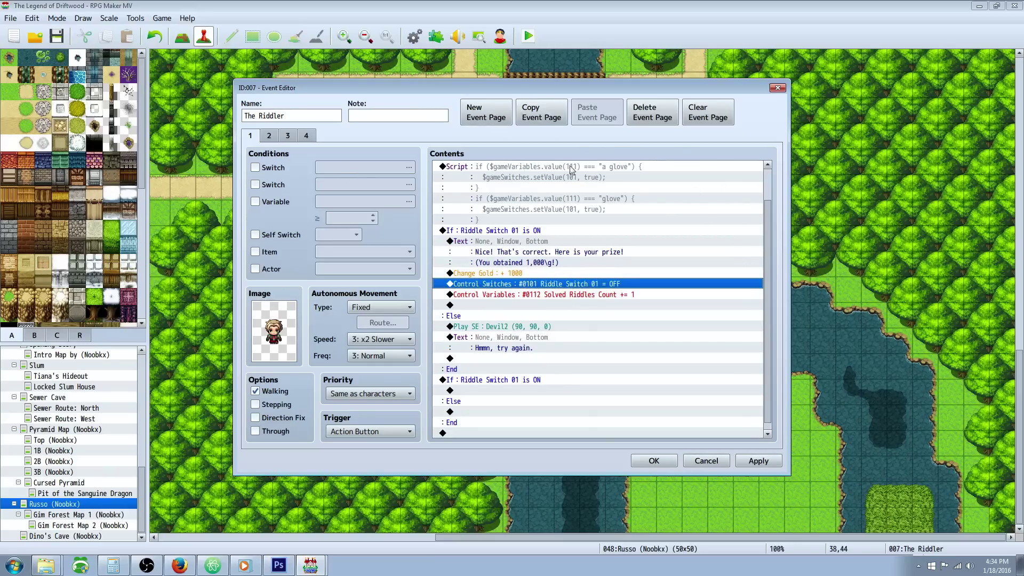
pyautogui.click(515, 295)
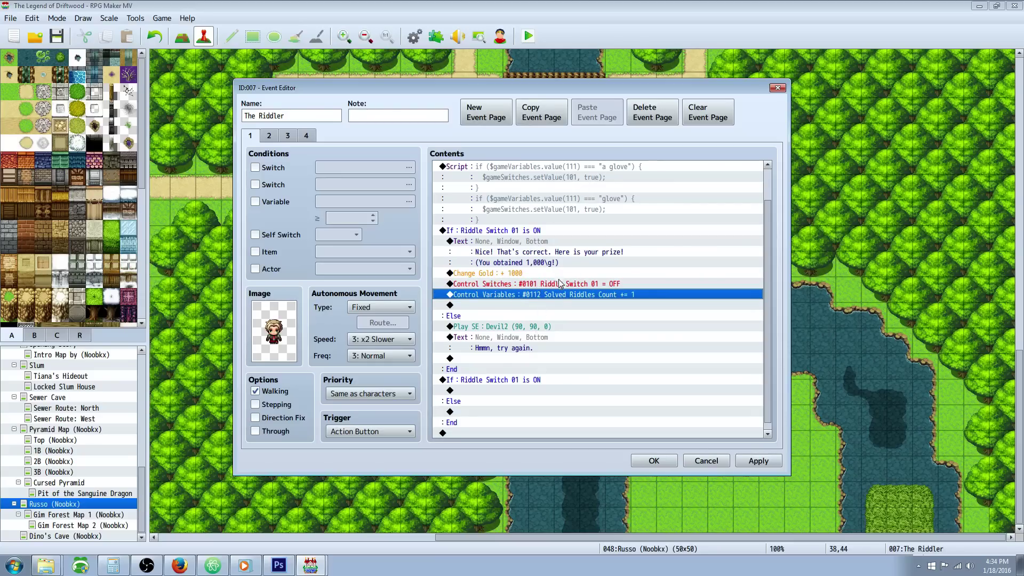
pyautogui.click(471, 379)
pyautogui.press('Delete')
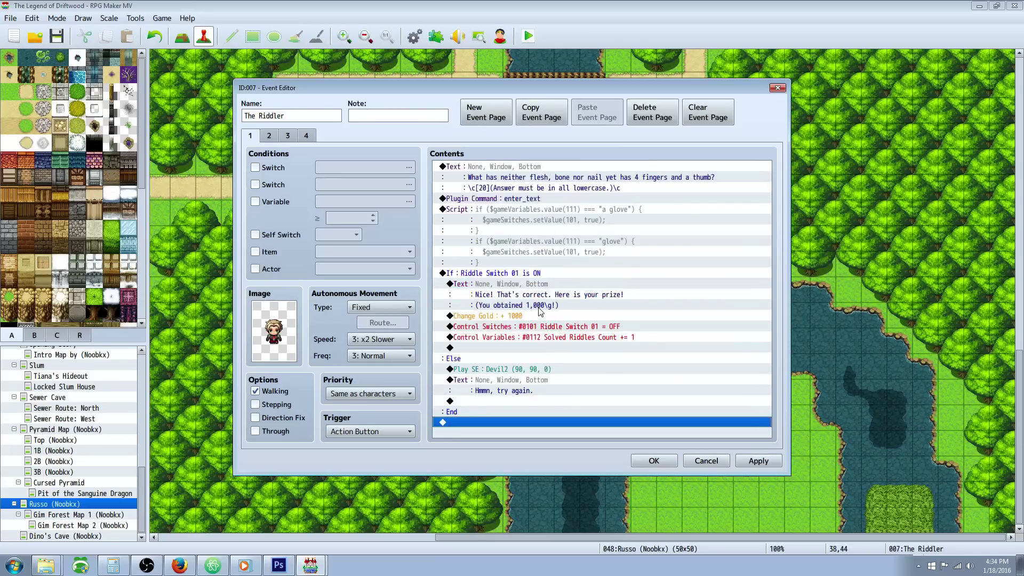
pyautogui.click(578, 336)
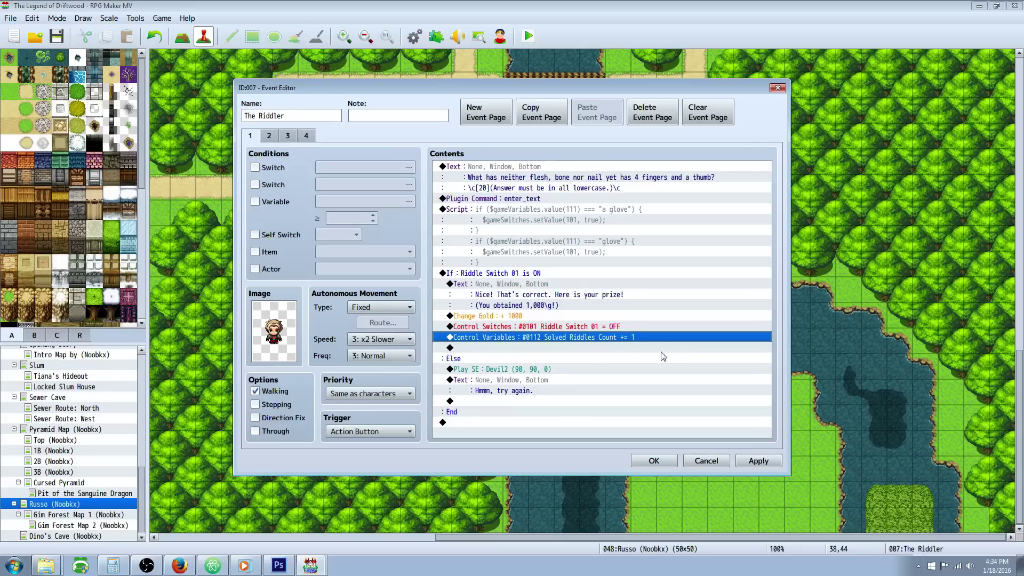
# Step: Check that the Control Variables command targets 0112 Solved Riddles Count, leaving it unchanged
pyautogui.rightClick(557, 344)
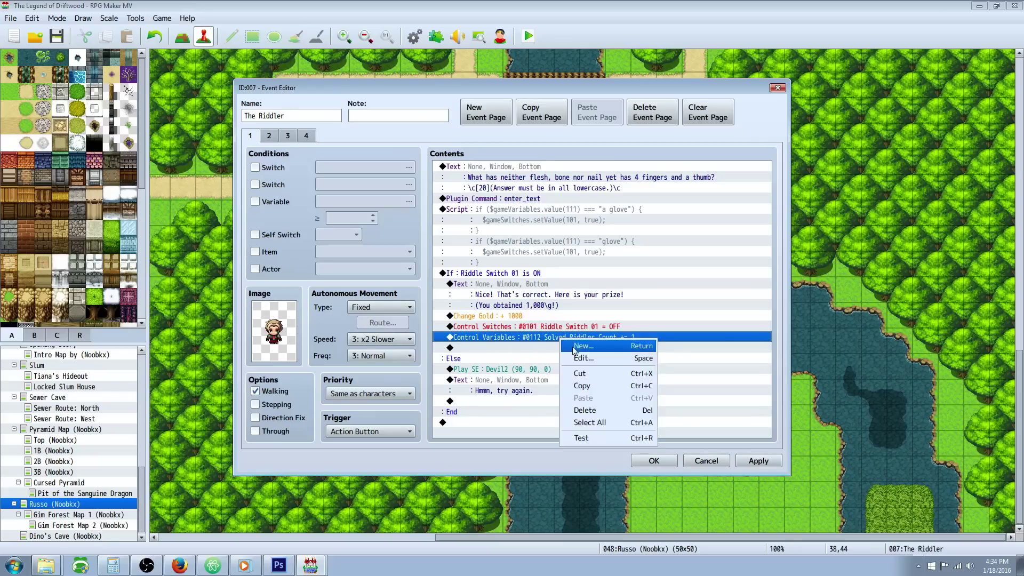
pyautogui.click(573, 347)
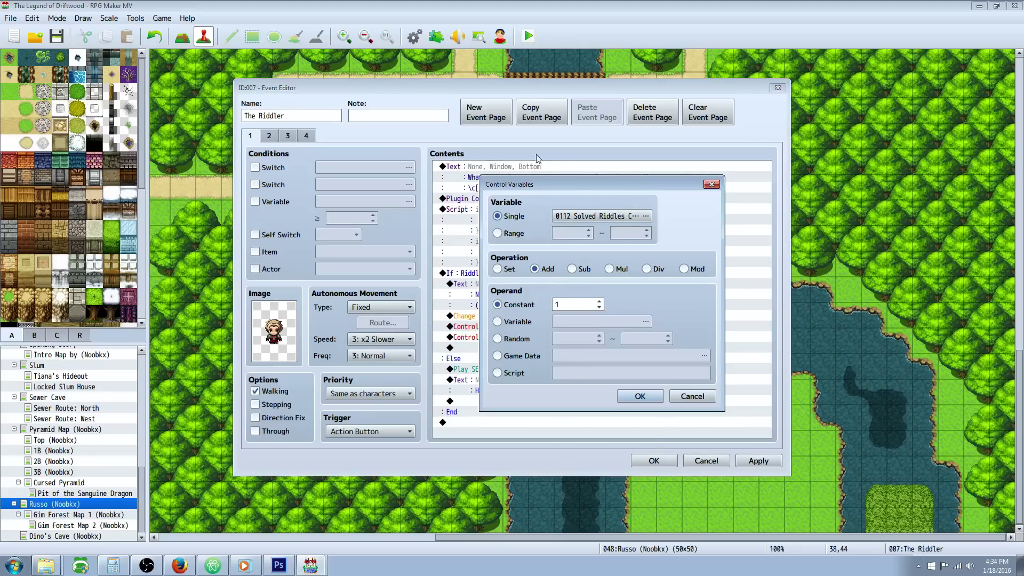
pyautogui.click(649, 216)
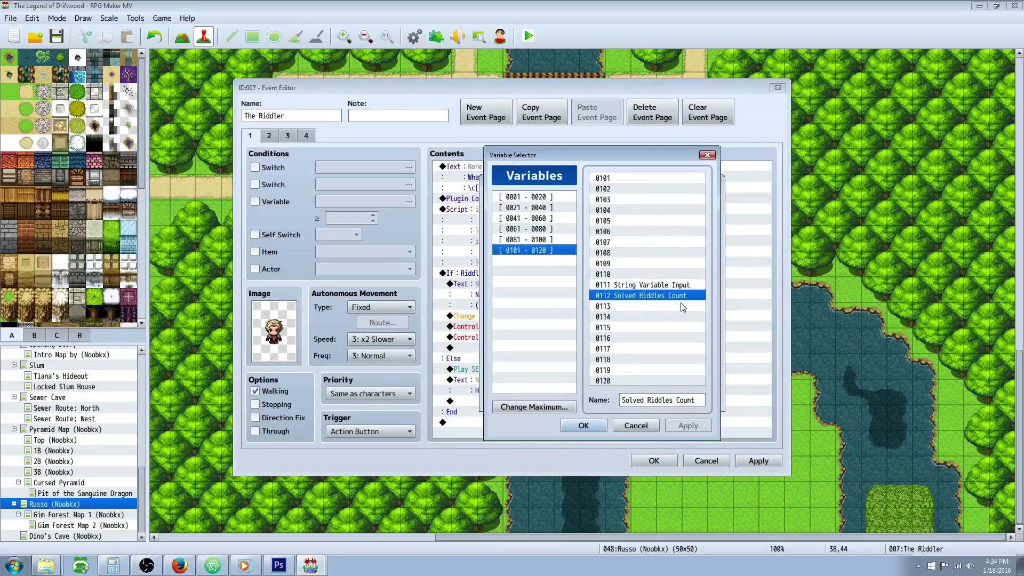
pyautogui.click(640, 286)
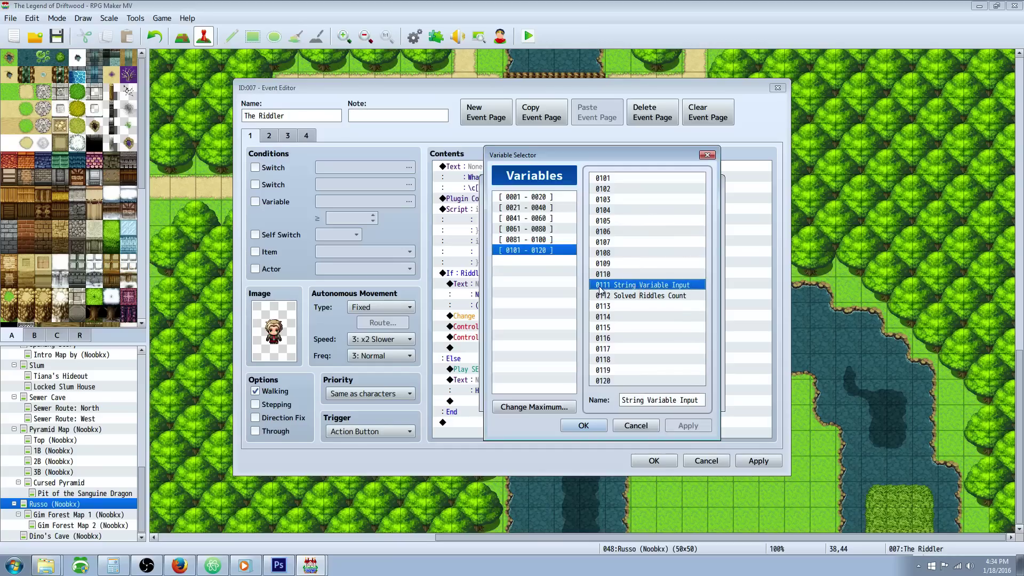
pyautogui.click(633, 298)
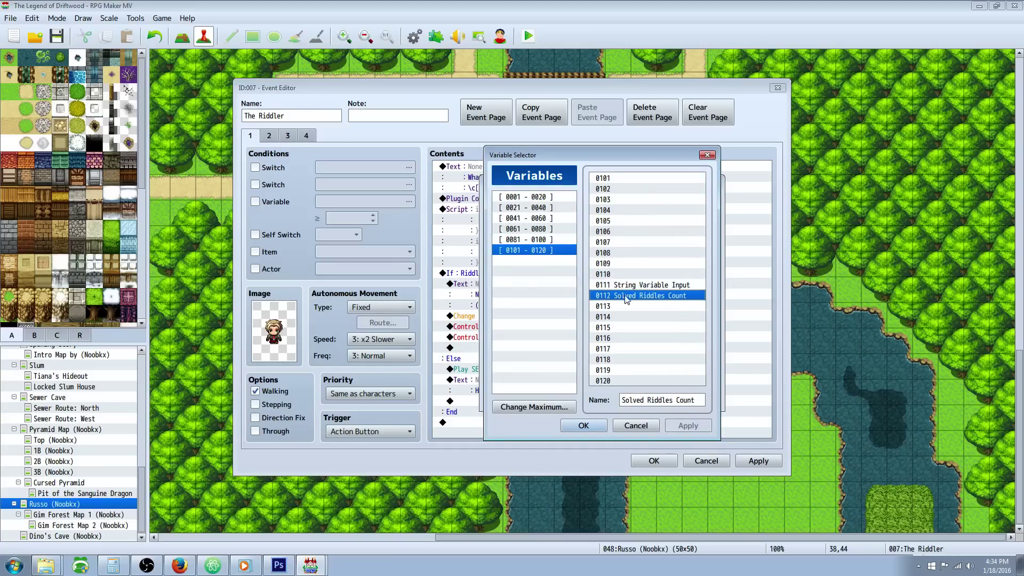
pyautogui.click(636, 425)
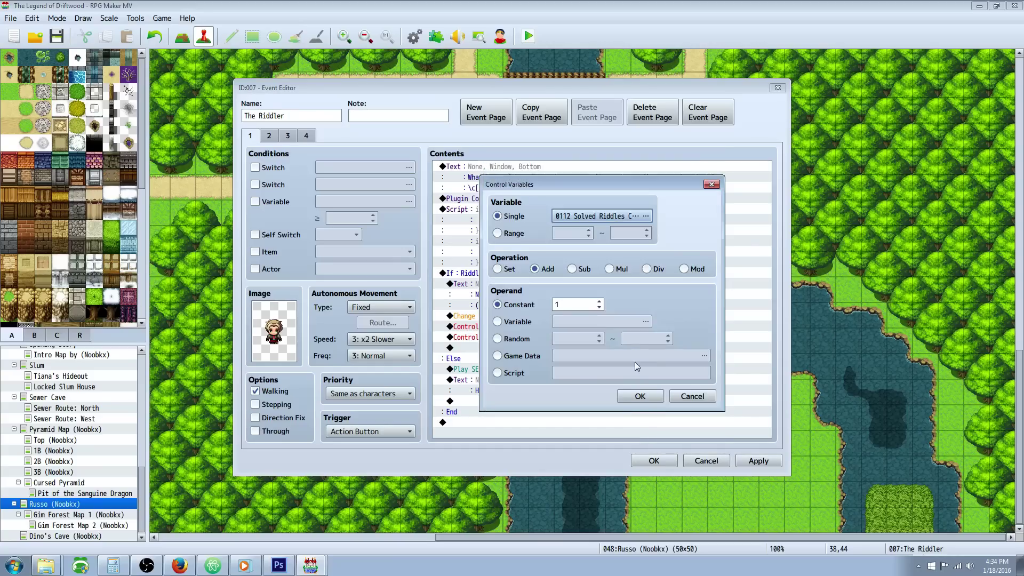
pyautogui.click(691, 395)
# Step: Confirm the counter still adds 1 to Solved Riddles Count and apply page 1's edits
pyautogui.rightClick(569, 338)
pyautogui.click(585, 355)
pyautogui.click(639, 398)
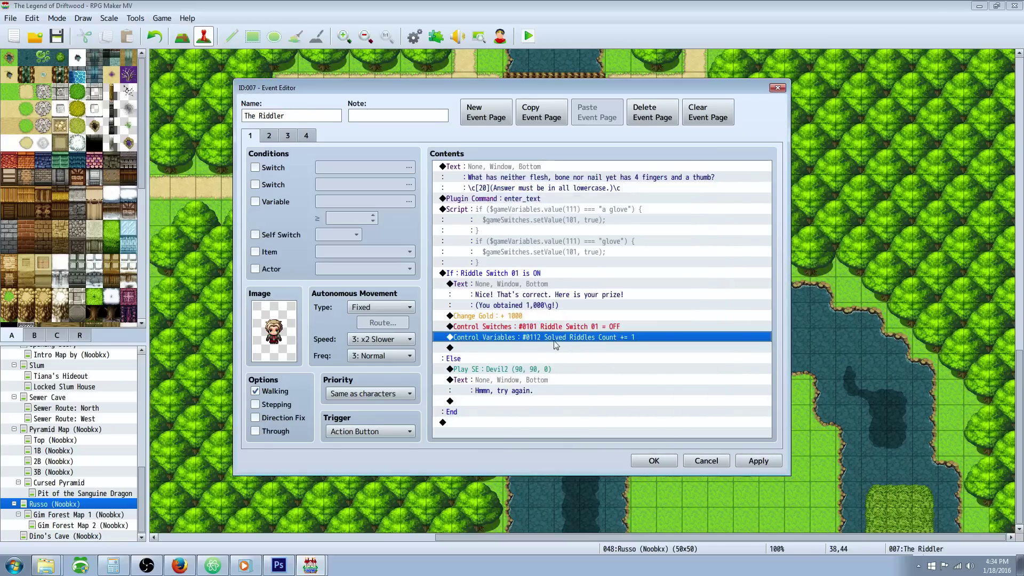
pyautogui.click(496, 370)
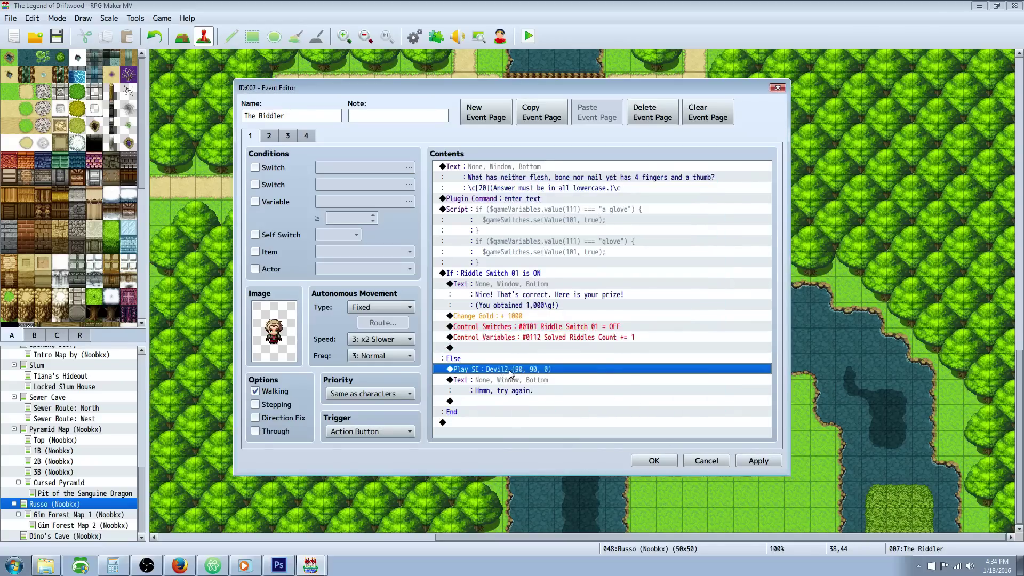
pyautogui.click(513, 386)
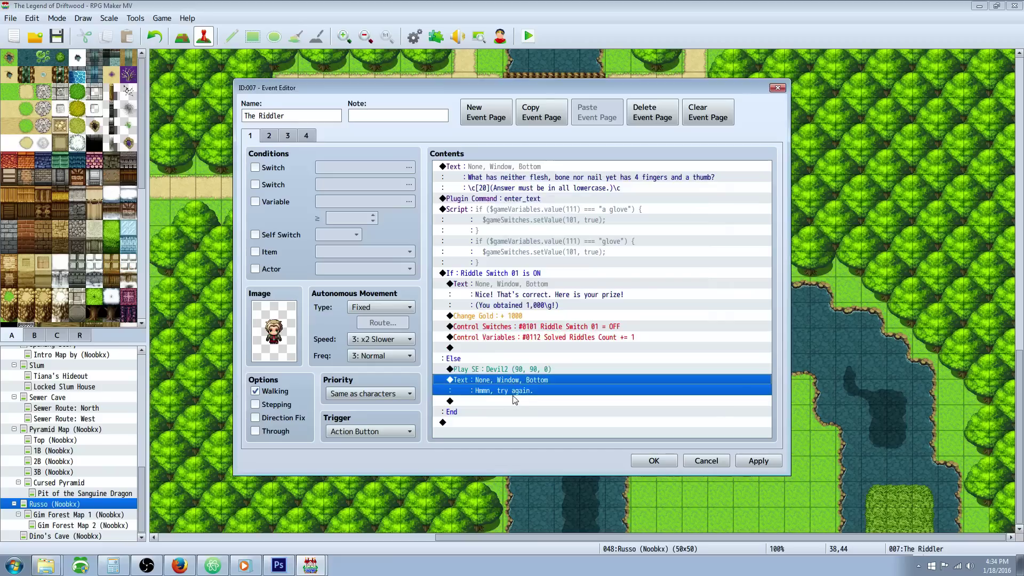
pyautogui.click(758, 460)
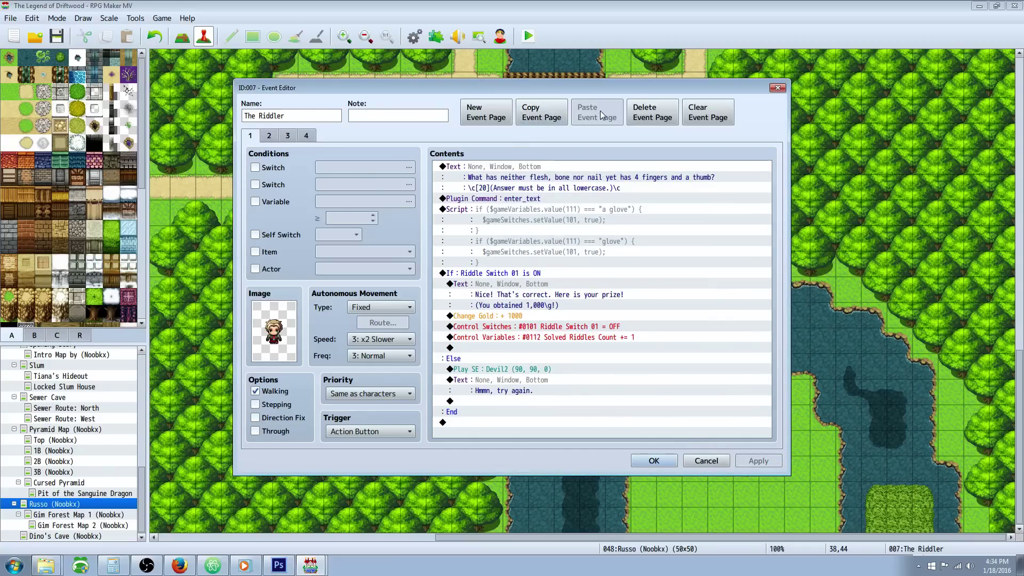
pyautogui.click(269, 136)
pyautogui.click(255, 202)
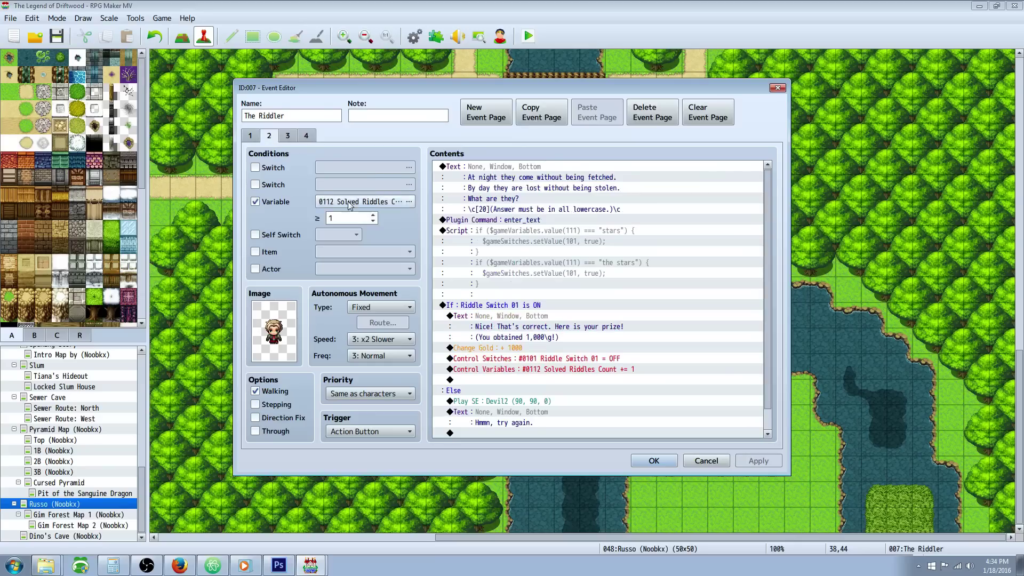
pyautogui.click(256, 202)
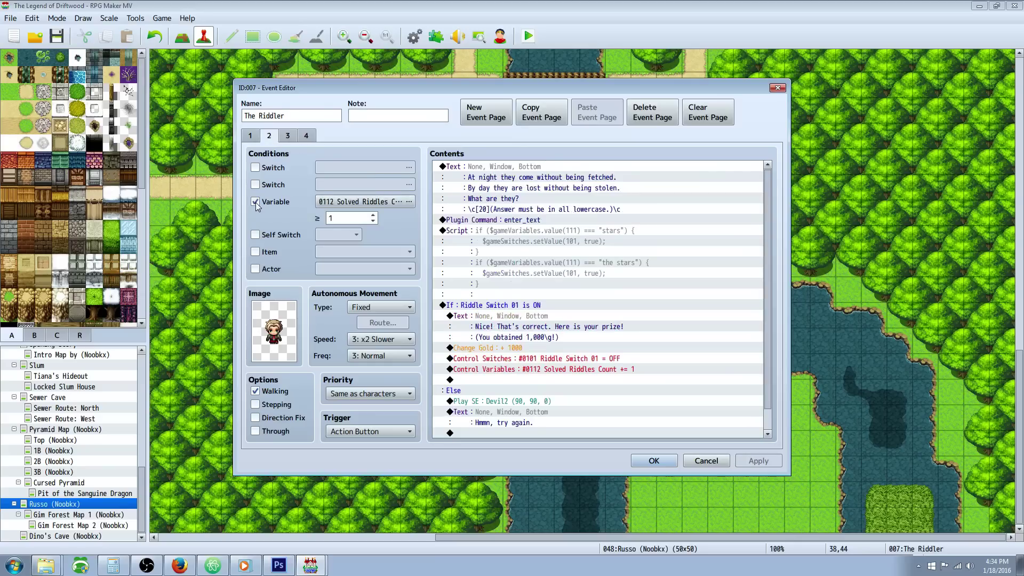
pyautogui.click(409, 201)
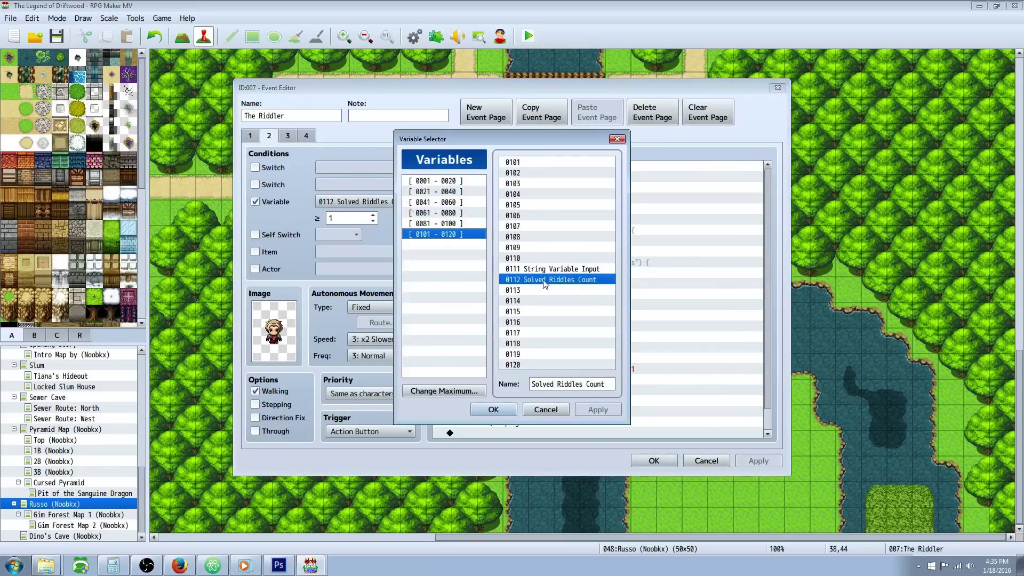
pyautogui.click(492, 410)
pyautogui.doubleClick(335, 216)
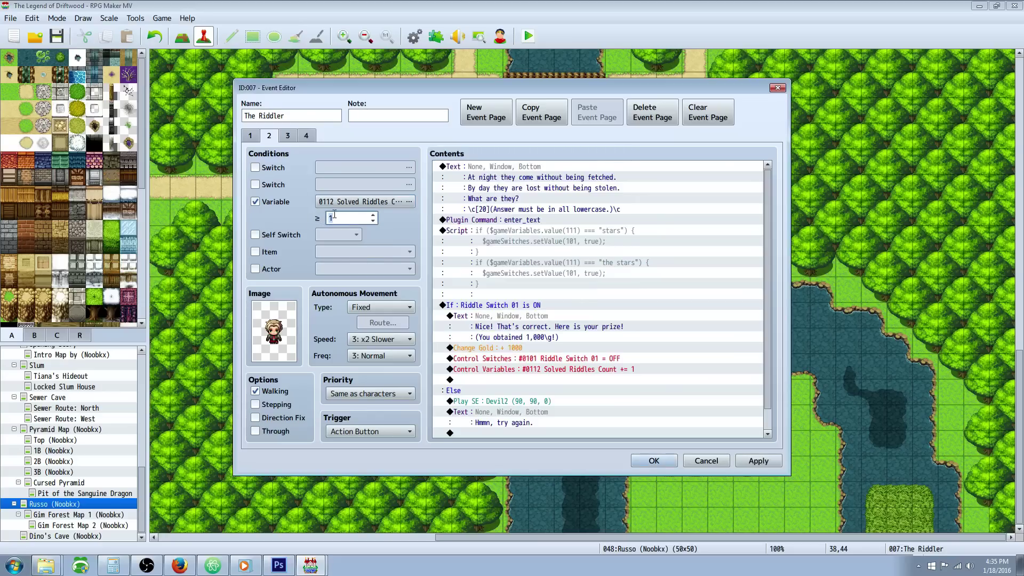
pyautogui.click(502, 172)
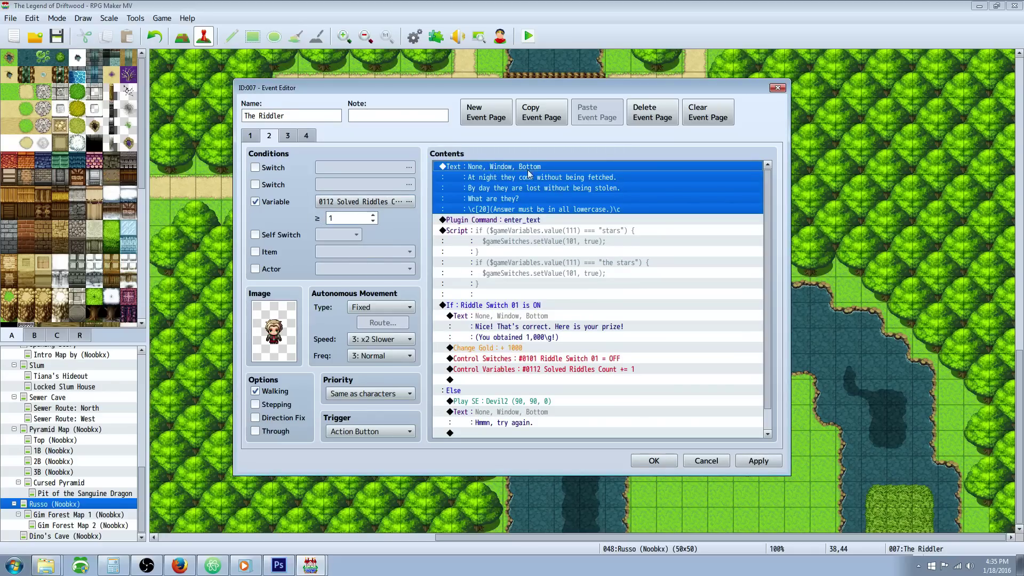
pyautogui.click(529, 232)
pyautogui.rightClick(524, 231)
pyautogui.click(616, 236)
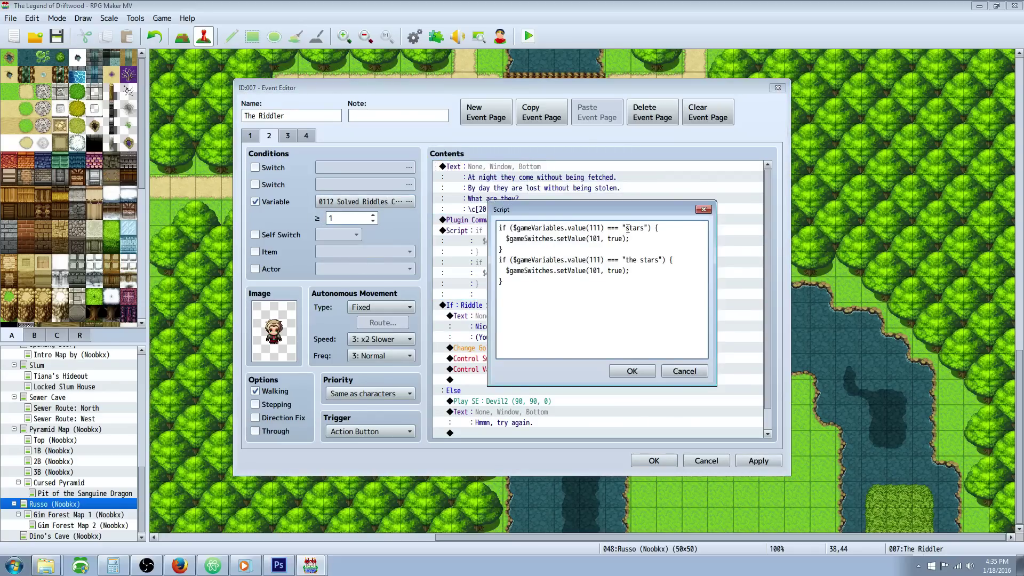
pyautogui.moveTo(628, 228); pyautogui.dragTo(664, 260)
pyautogui.click(631, 371)
pyautogui.scroll(-1, 540, 319)
pyautogui.click(498, 284)
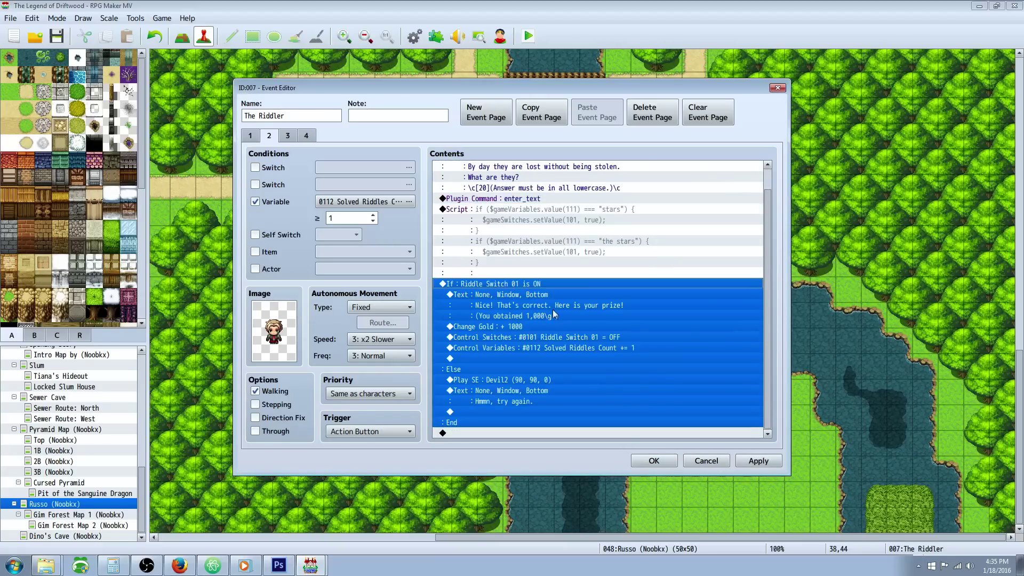
pyautogui.click(516, 297)
pyautogui.click(513, 285)
pyautogui.click(525, 302)
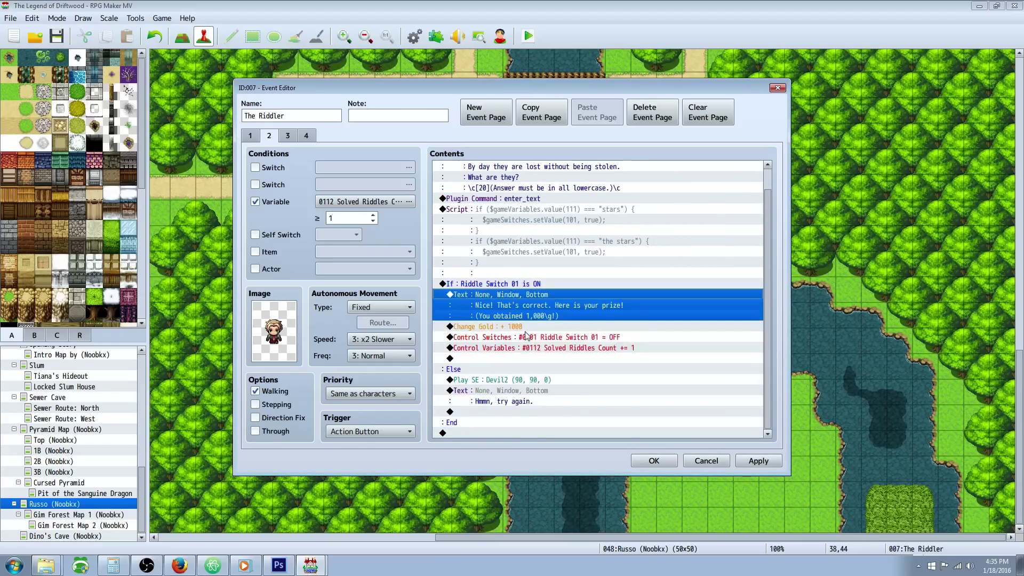
pyautogui.click(585, 338)
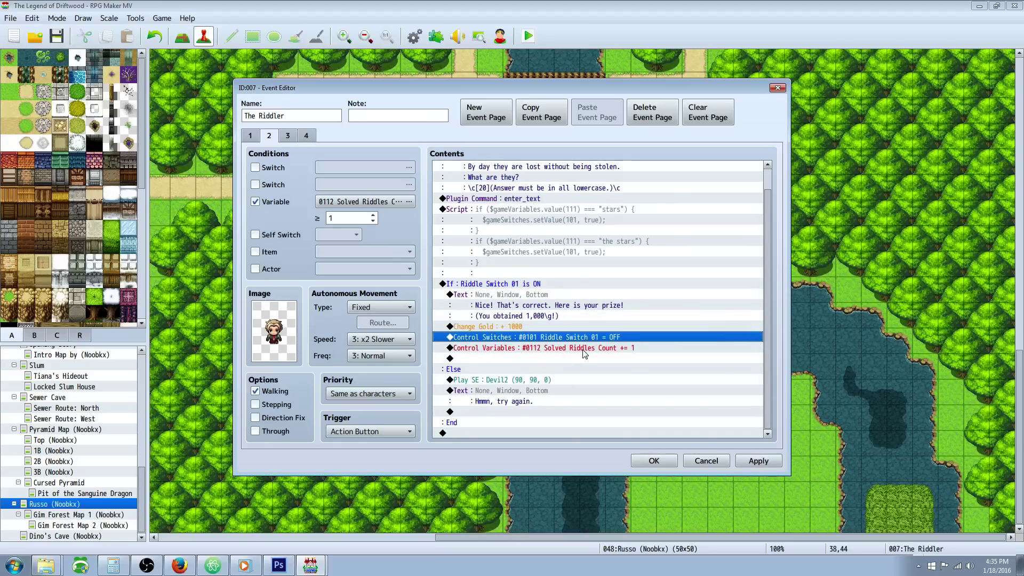
pyautogui.scroll(1, 510, 330)
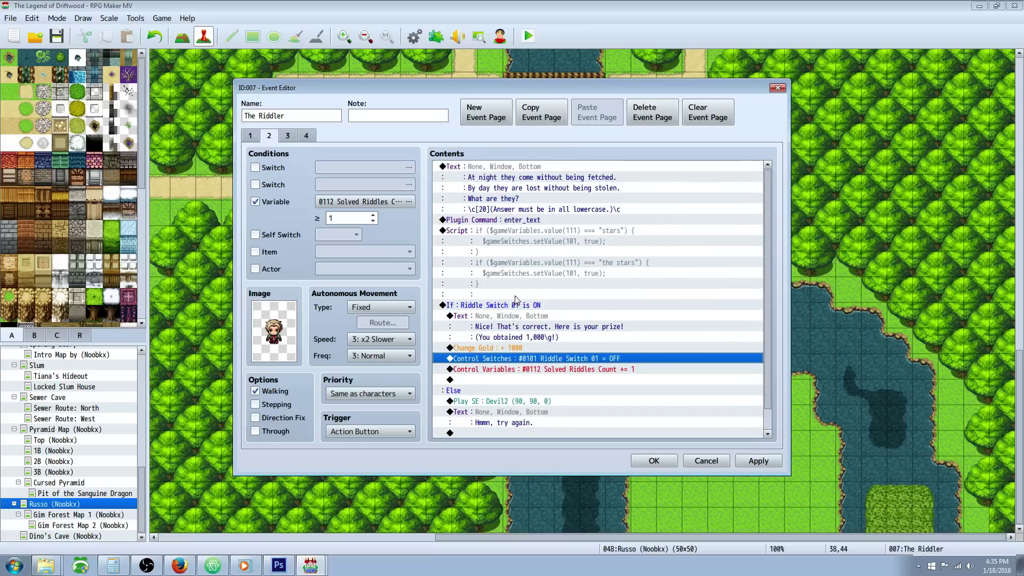
pyautogui.click(522, 173)
pyautogui.click(537, 234)
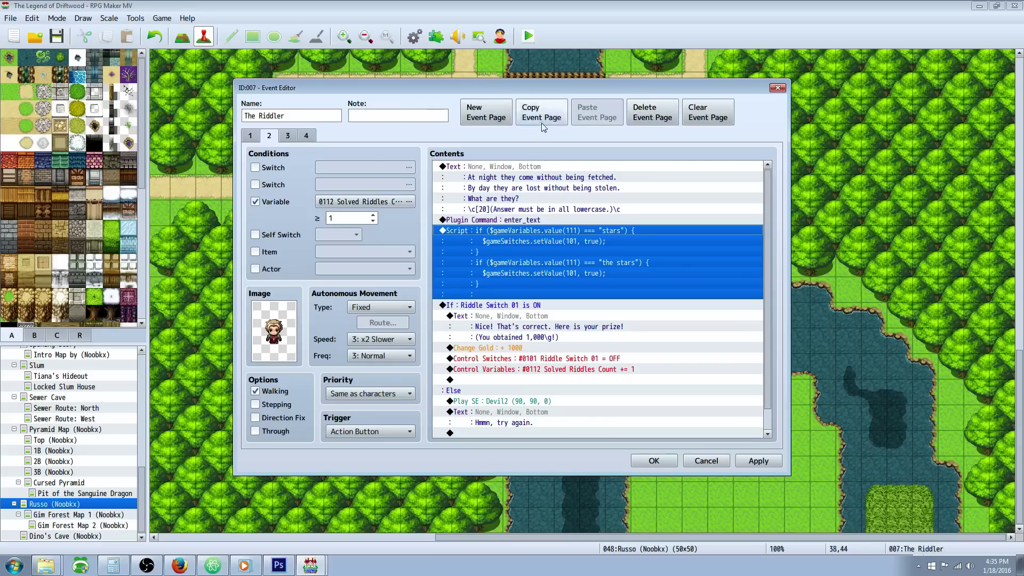
# Step: Review page 3's rain riddle and page 4's Solved Riddles threshold of 3
pyautogui.click(287, 137)
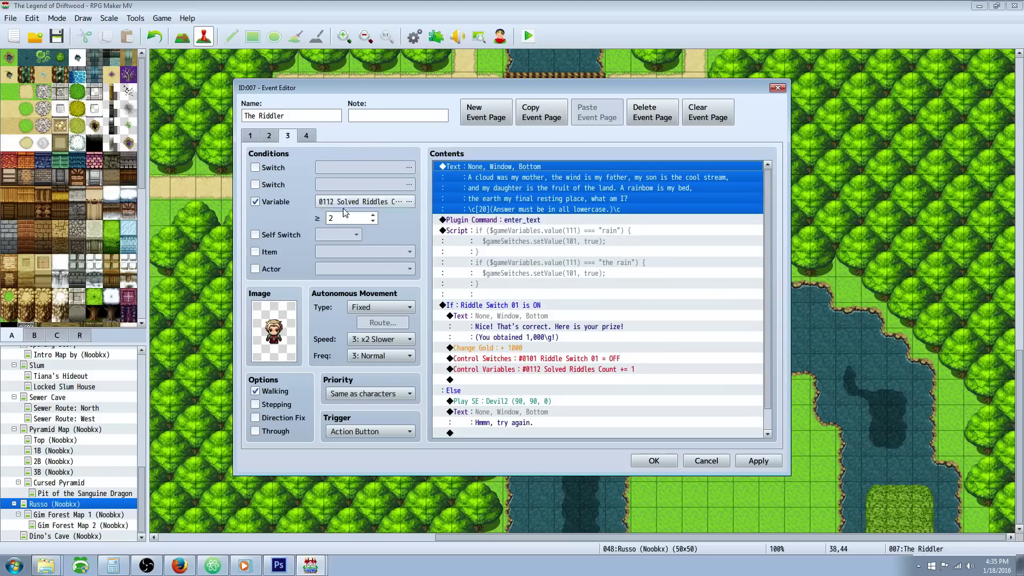
pyautogui.click(307, 137)
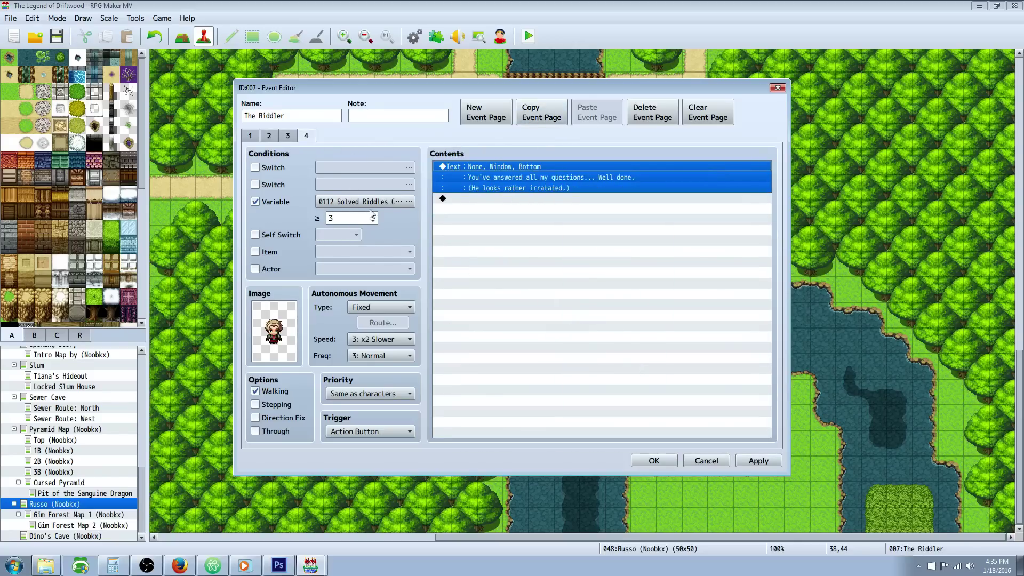
pyautogui.doubleClick(331, 217)
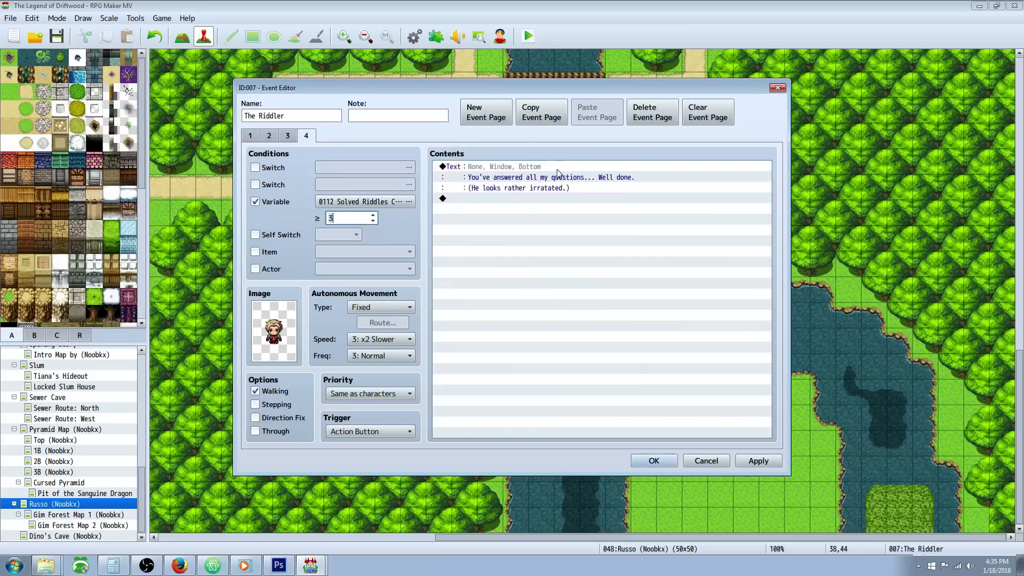
pyautogui.click(522, 170)
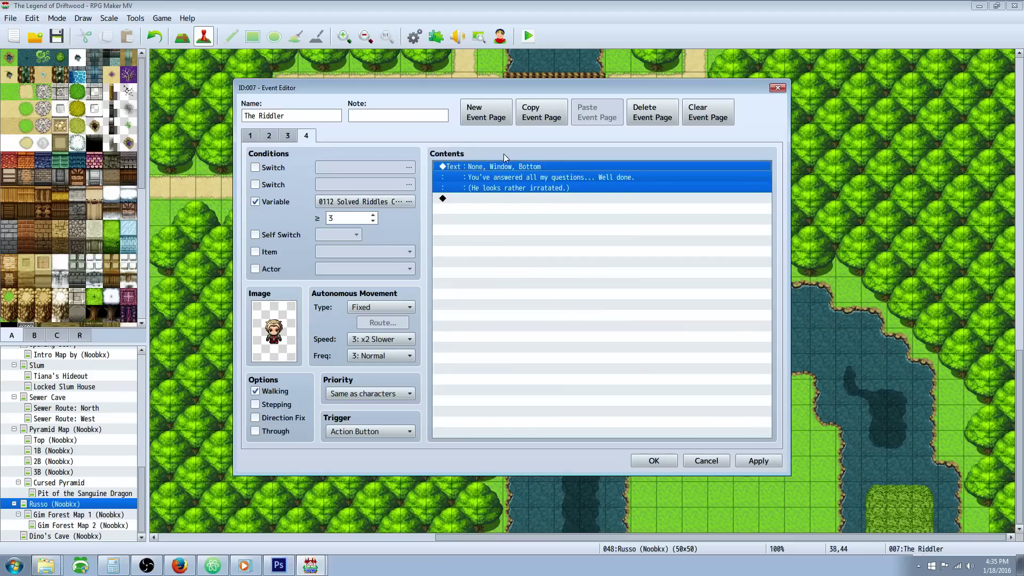
# Step: Add a Change Gold command of +9999999 after page 4's final message and apply
pyautogui.rightClick(502, 201)
pyautogui.click(507, 210)
pyautogui.click(648, 170)
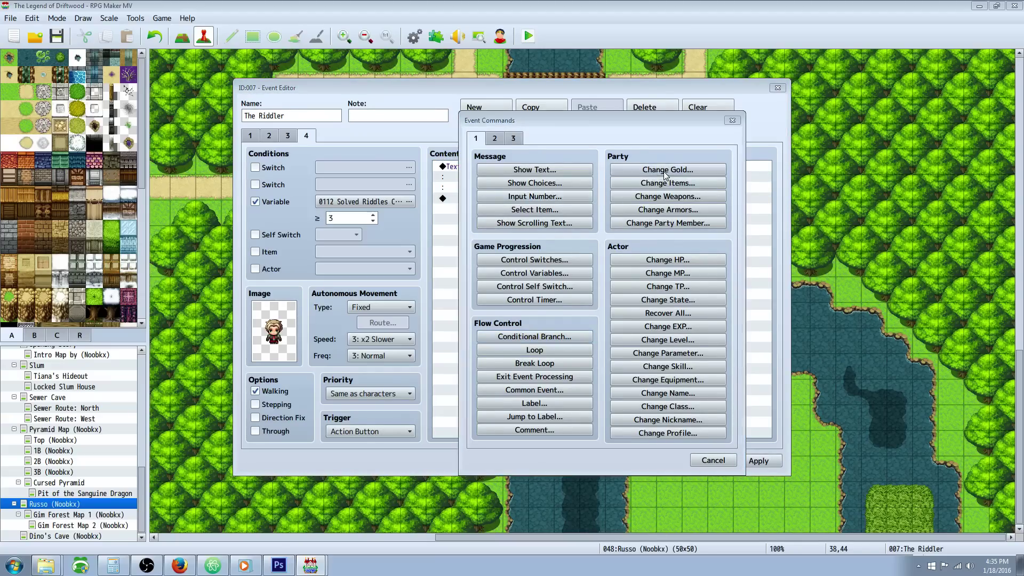
pyautogui.write('9999999')
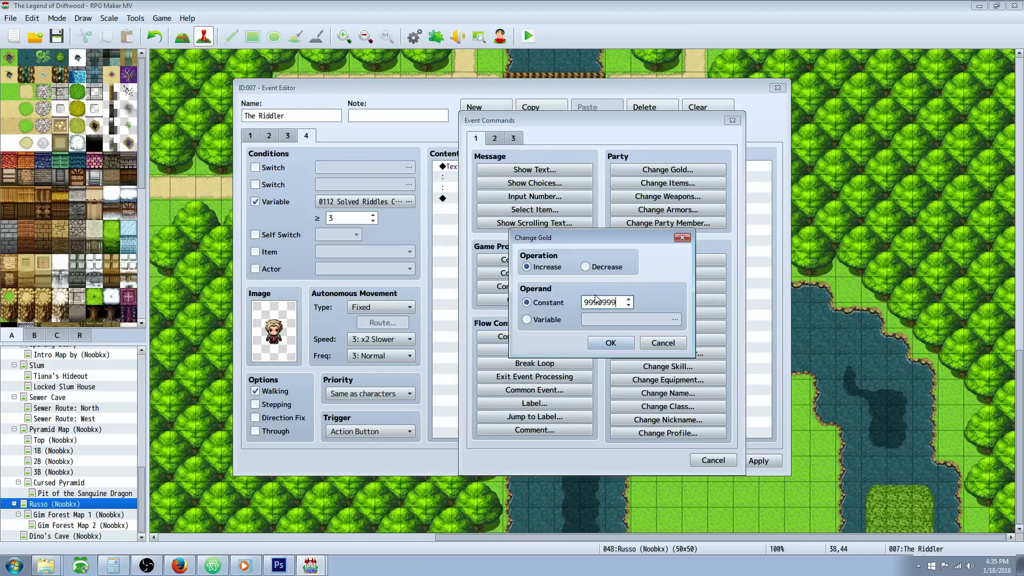
pyautogui.click(610, 342)
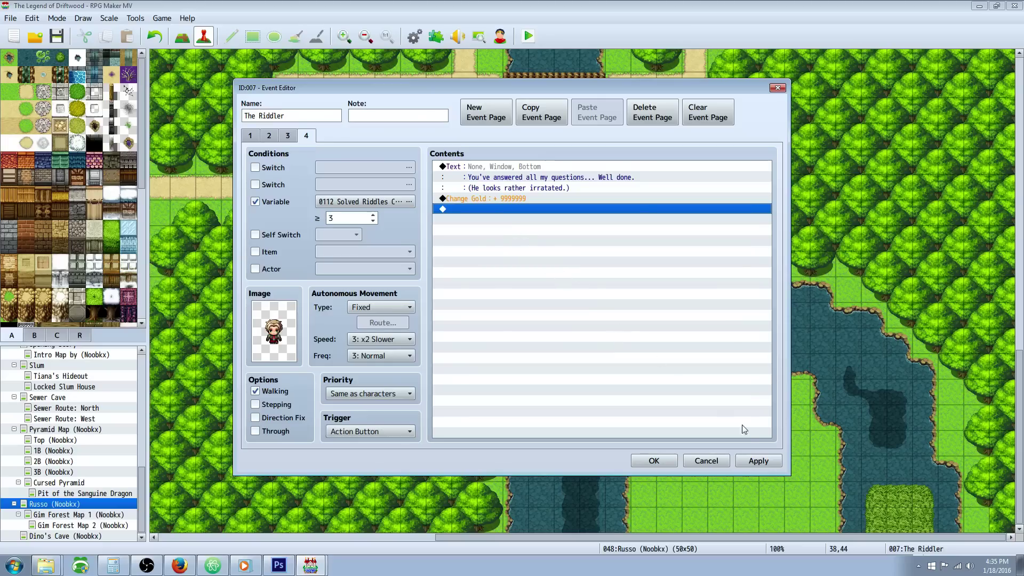
pyautogui.click(739, 461)
# Step: Close The Riddler's editor and create new event EV008 on the grass tile left of the player
pyautogui.click(653, 460)
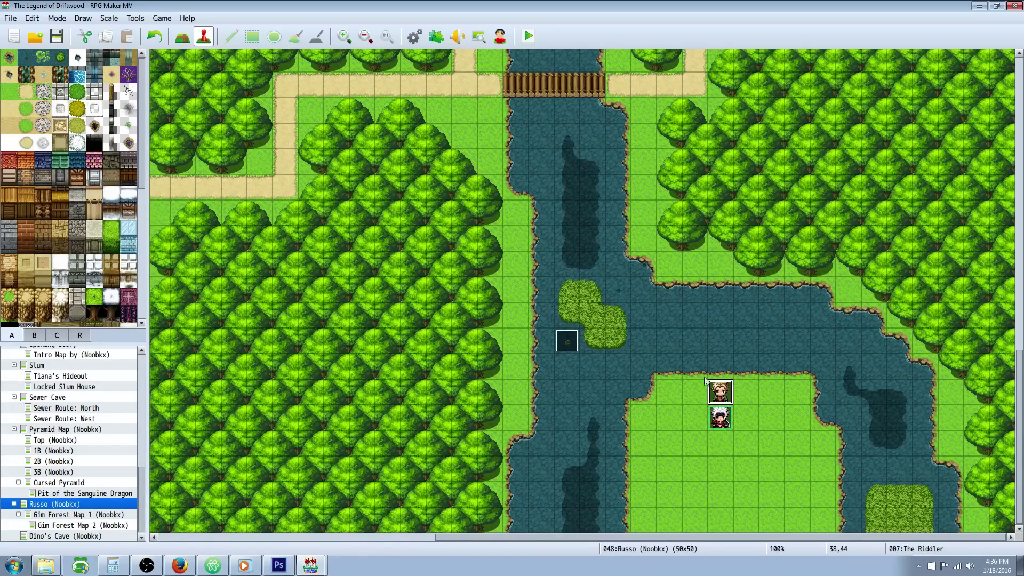
pyautogui.rightClick(724, 389)
pyautogui.click(749, 396)
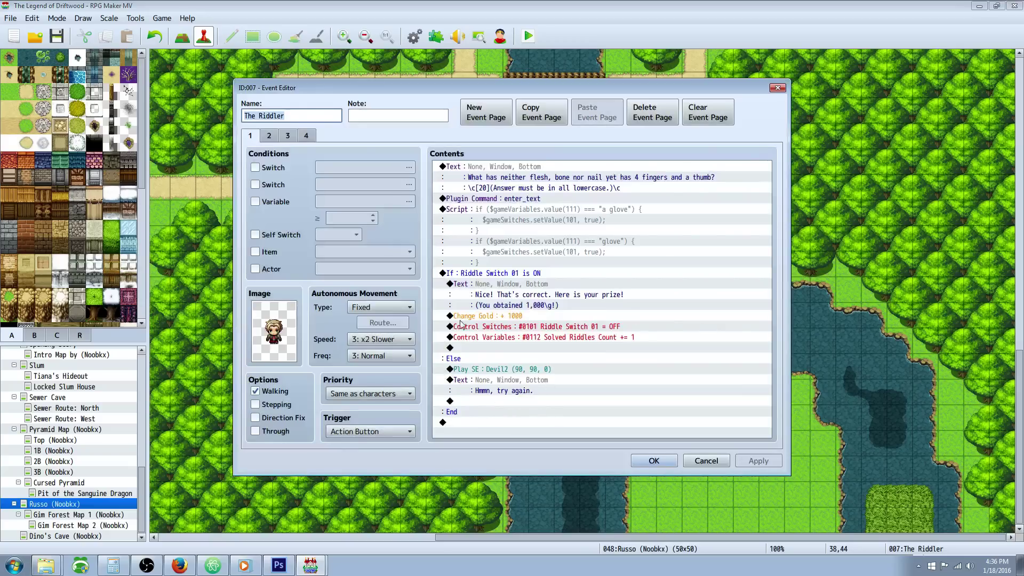
pyautogui.click(653, 460)
pyautogui.rightClick(693, 413)
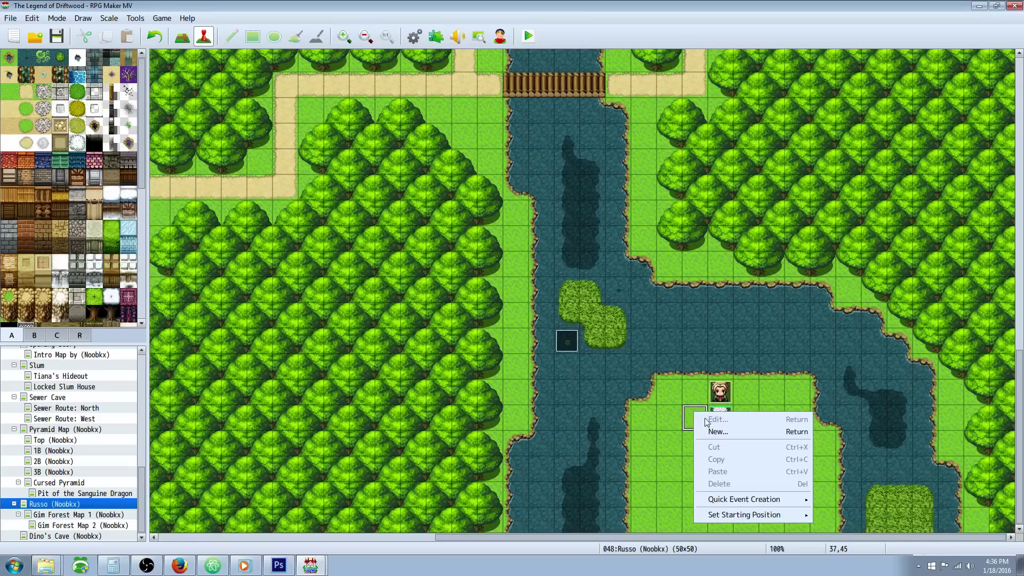
pyautogui.click(718, 432)
# Step: Give EV008 a Script command var x = prompt("This is a prompt") and close its editor
pyautogui.rightClick(508, 167)
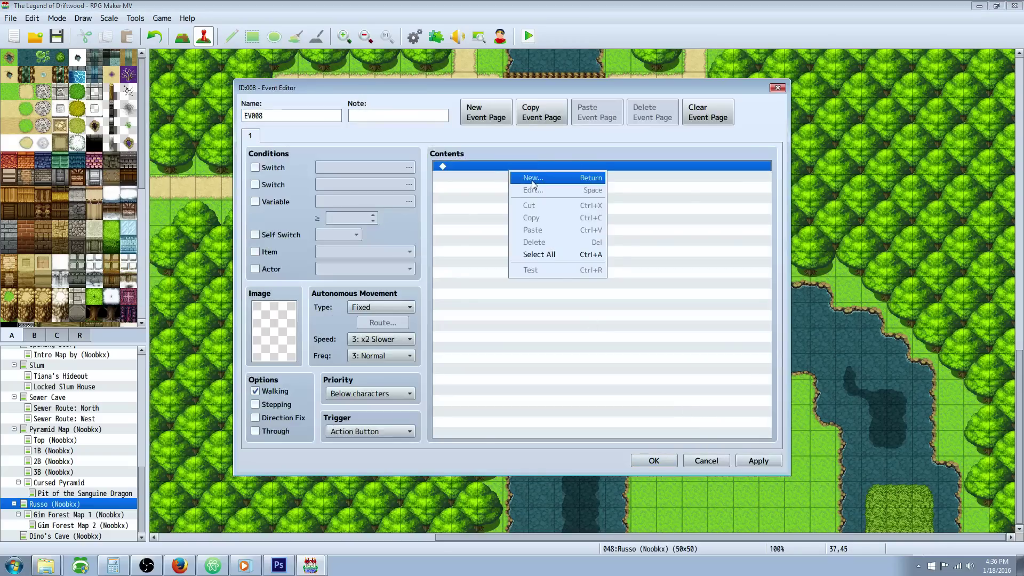
pyautogui.click(519, 165)
pyautogui.click(513, 138)
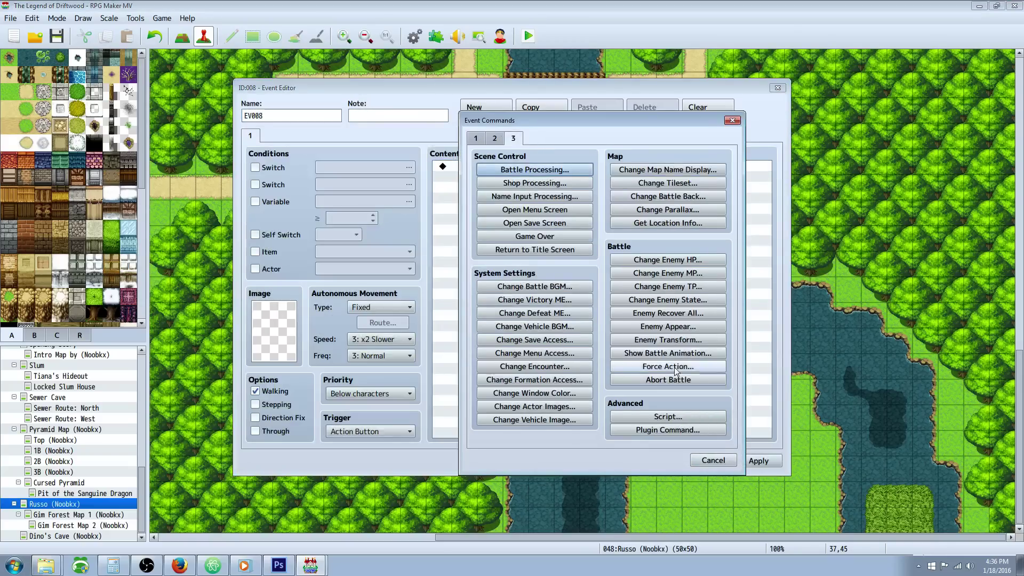
pyautogui.click(678, 417)
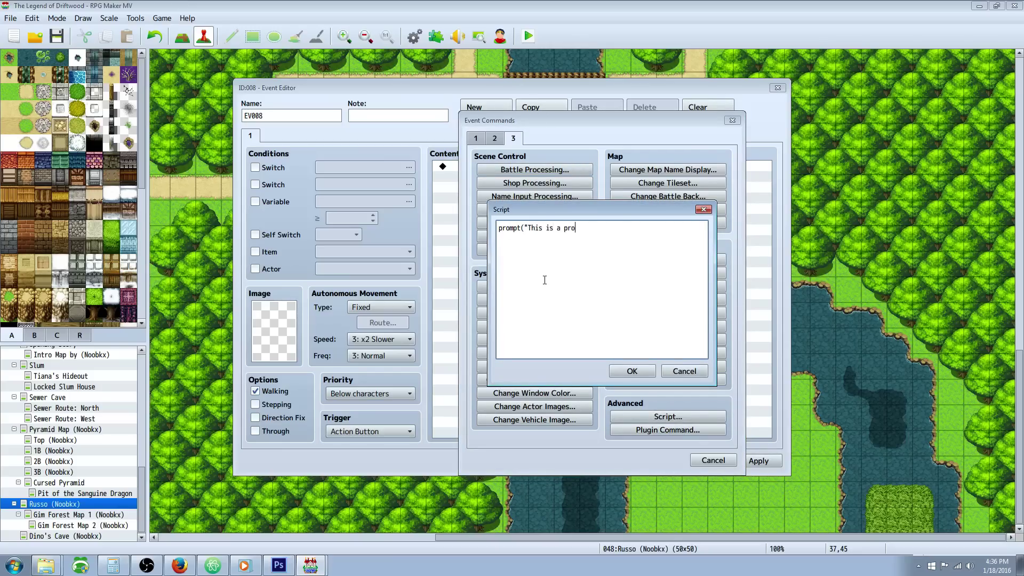
pyautogui.write(')')
pyautogui.press('Home')
pyautogui.write('var x =')
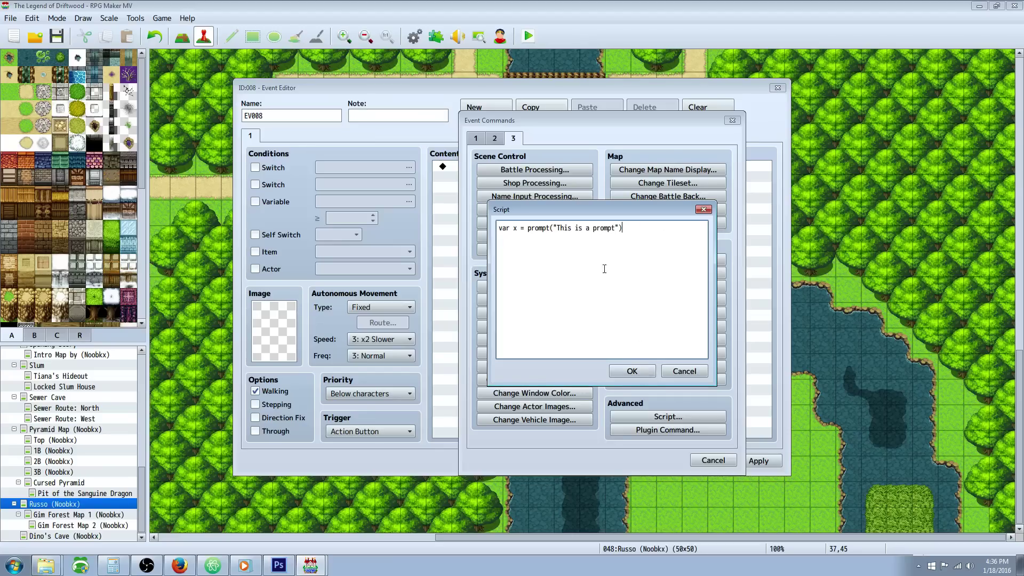
pyautogui.click(632, 370)
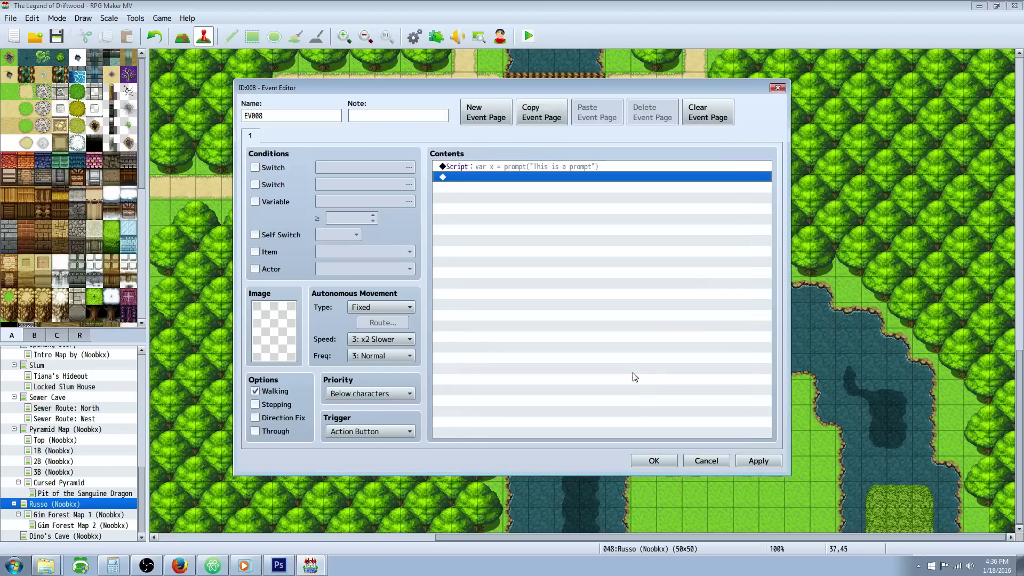
pyautogui.click(652, 458)
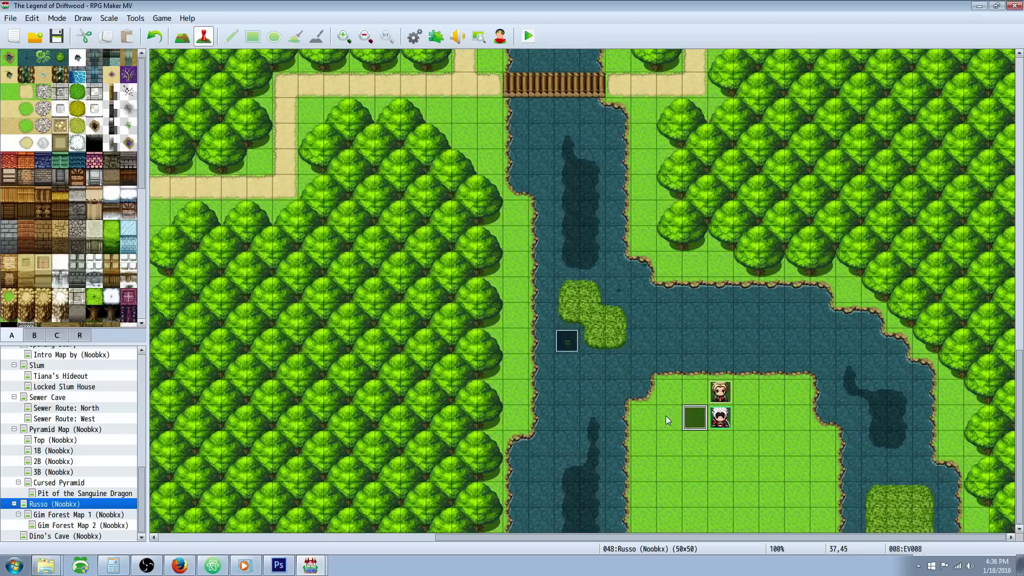
# Step: Save, playtest a new game, type 'swcuionh9' into the 'This is a prompt' box and dismiss it
pyautogui.click(529, 36)
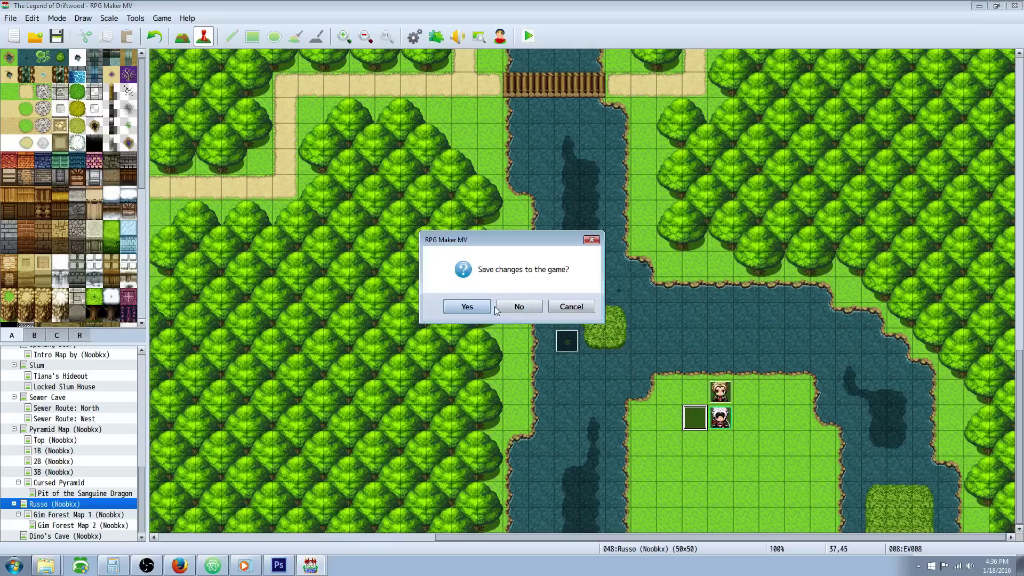
pyautogui.click(467, 306)
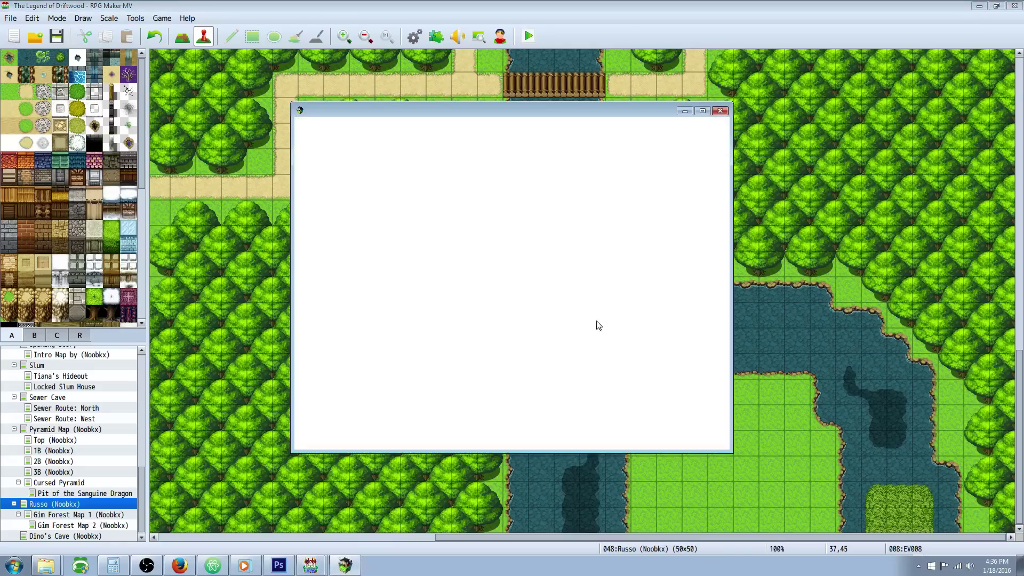
pyautogui.press('Up')
pyautogui.press('Return')
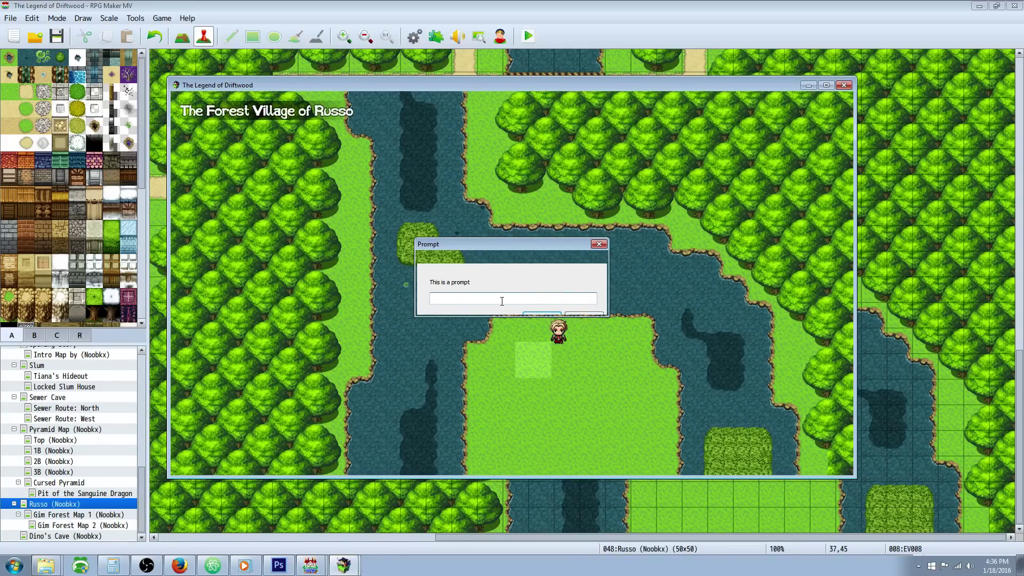
pyautogui.write('swcuionh9')
pyautogui.click(541, 314)
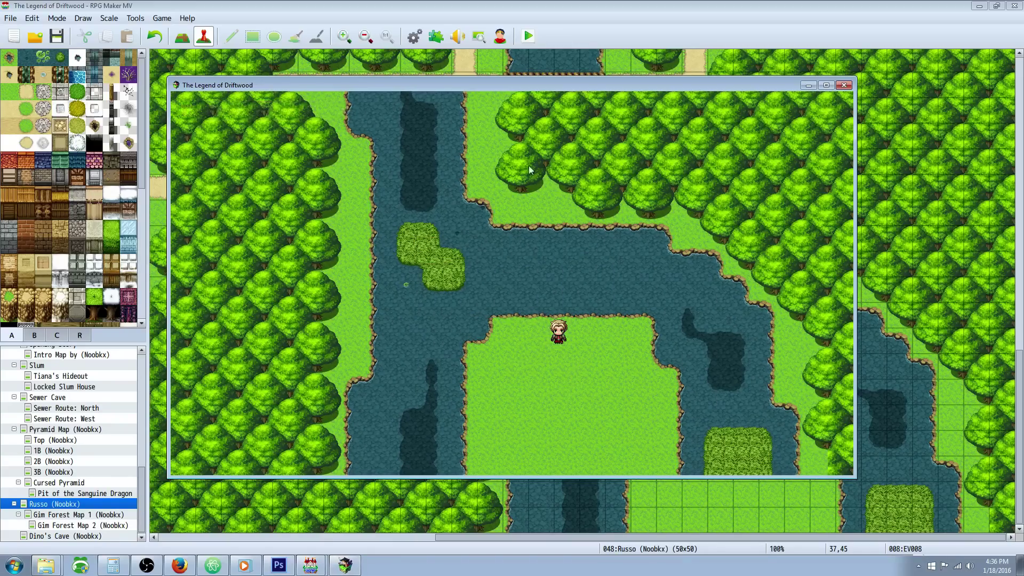
# Step: Close the playtest window and cut the EV008 prompt event from the Russo map
pyautogui.click(843, 85)
pyautogui.rightClick(694, 422)
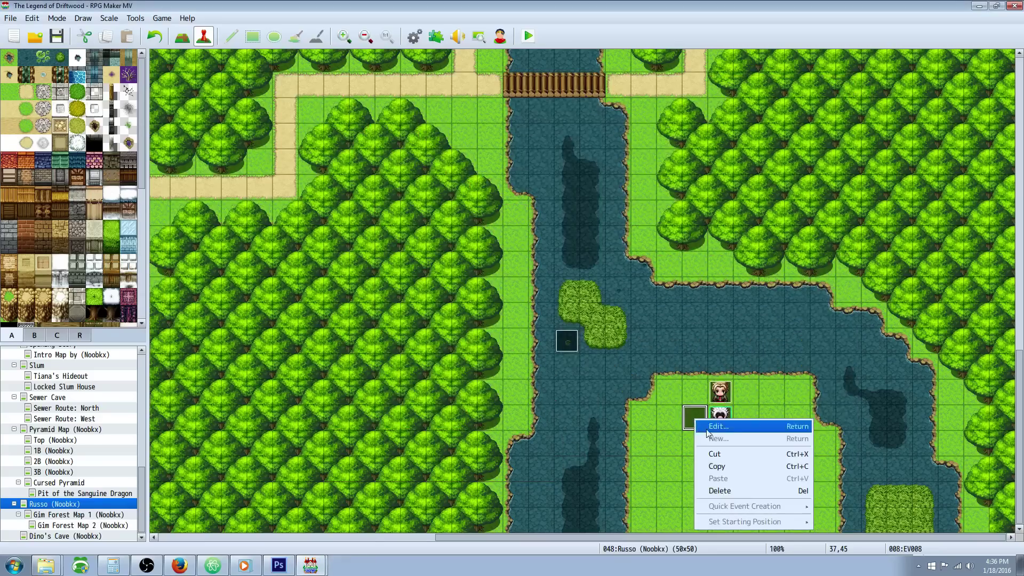
pyautogui.click(718, 459)
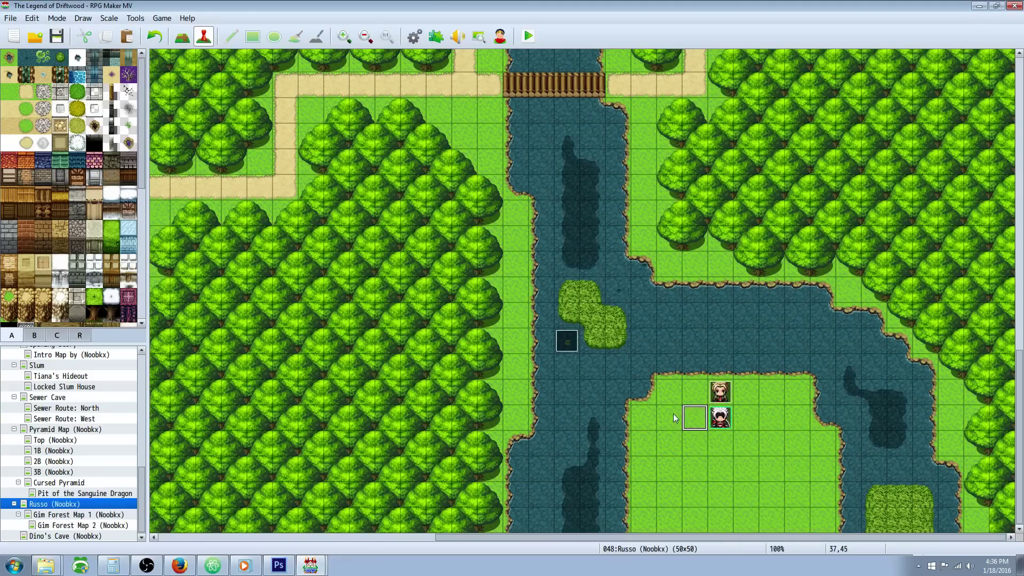